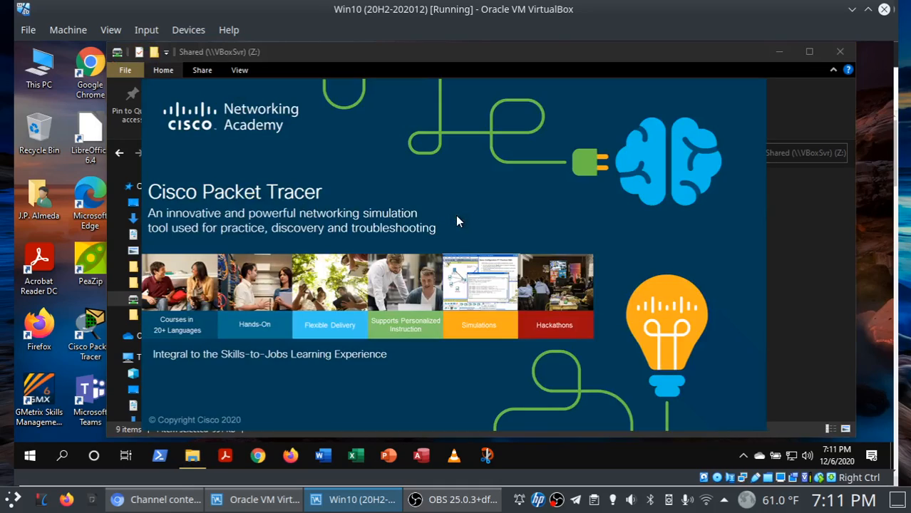
# Step: Enter the instructor's name in the user profile and confirm the profile change for the activity
pyautogui.moveTo(462, 509)
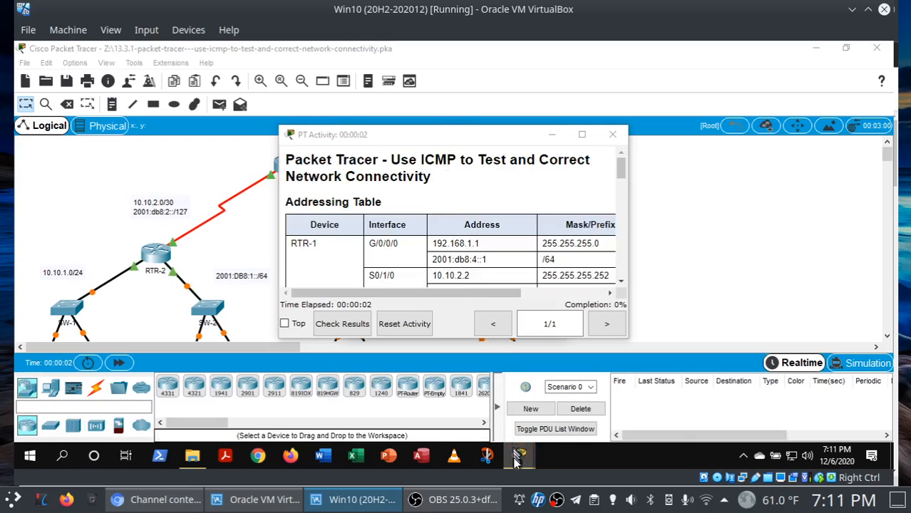
pyautogui.moveTo(513, 460)
pyautogui.click(506, 402)
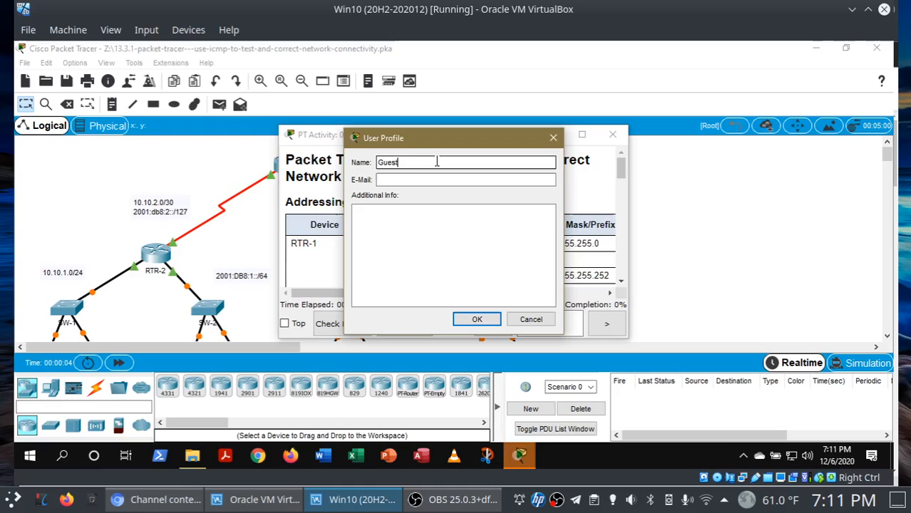
pyautogui.write('Prof. Almeda')
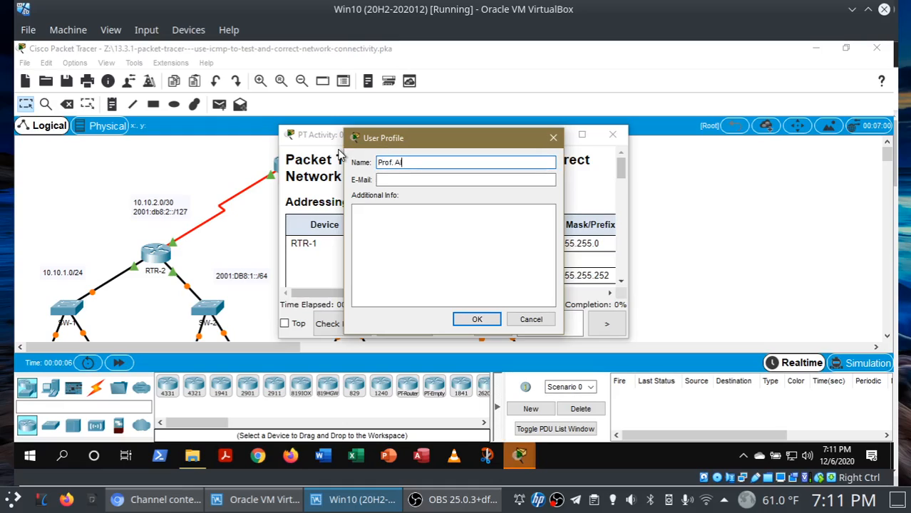
pyautogui.click(477, 324)
pyautogui.click(480, 258)
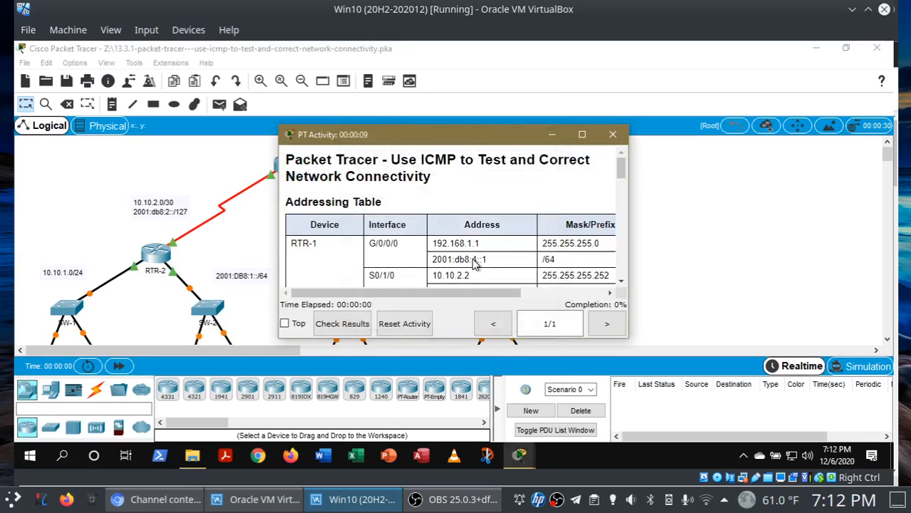
# Step: Move the activity instructions aside, view the full network topology, and bring the instructions back to the front
pyautogui.moveTo(464, 140); pyautogui.dragTo(601, 156)
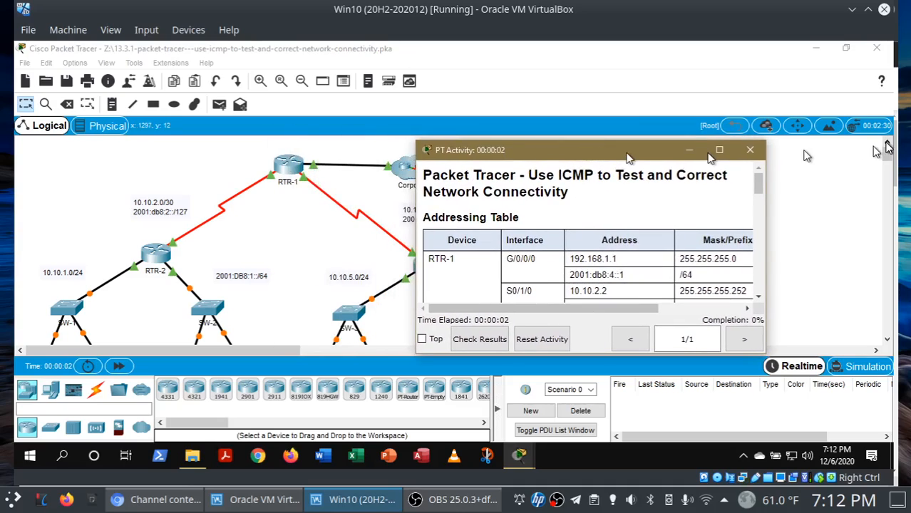
pyautogui.moveTo(886, 154)
pyautogui.mouseDown()
pyautogui.moveTo(886, 167)
pyautogui.moveTo(885, 144)
pyautogui.mouseUp()
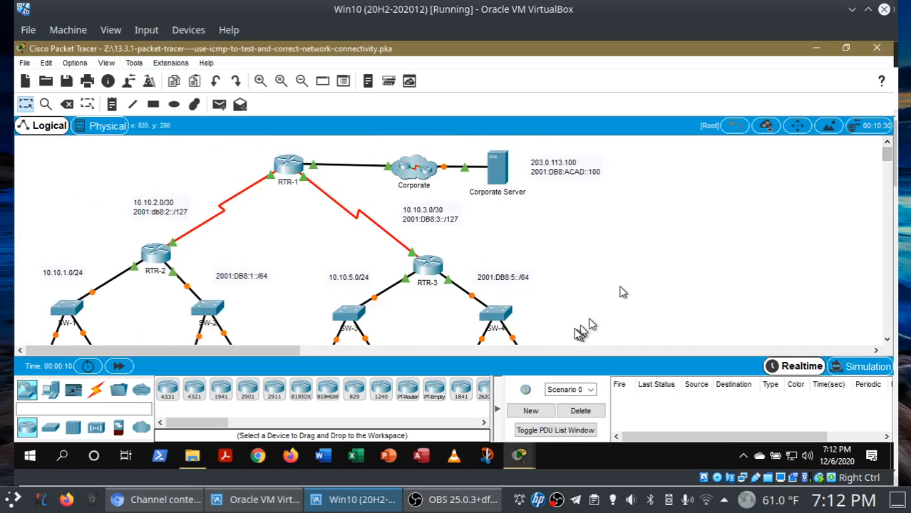
pyautogui.moveTo(531, 456)
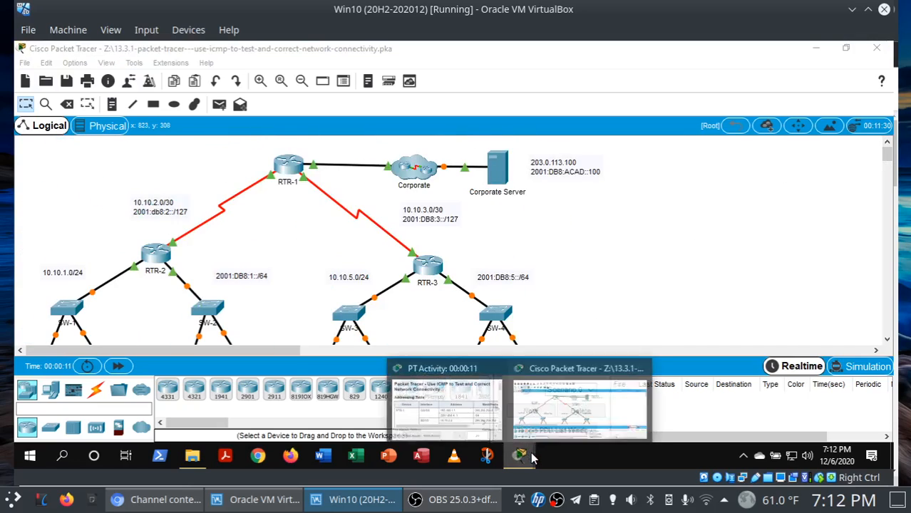
pyautogui.click(462, 402)
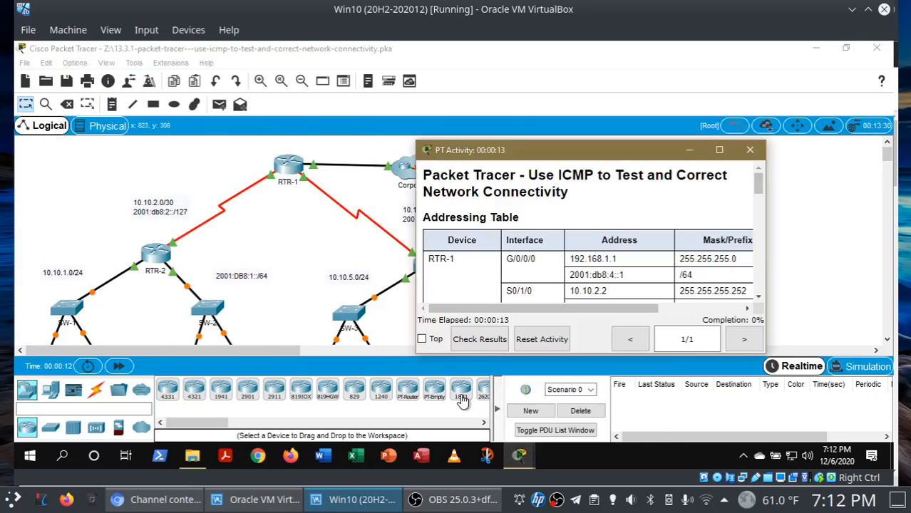
# Step: Check the activity results, review the assessment items for the faulty devices, and close the results
pyautogui.click(479, 340)
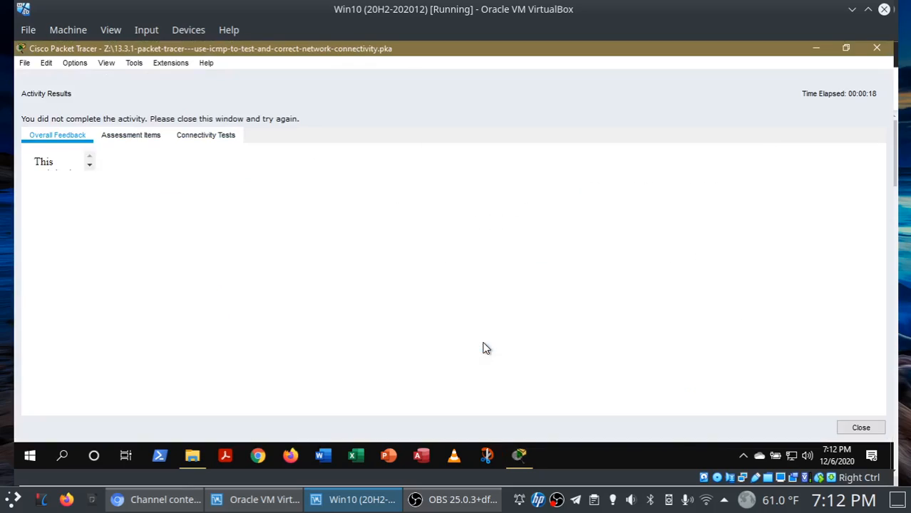
pyautogui.click(140, 136)
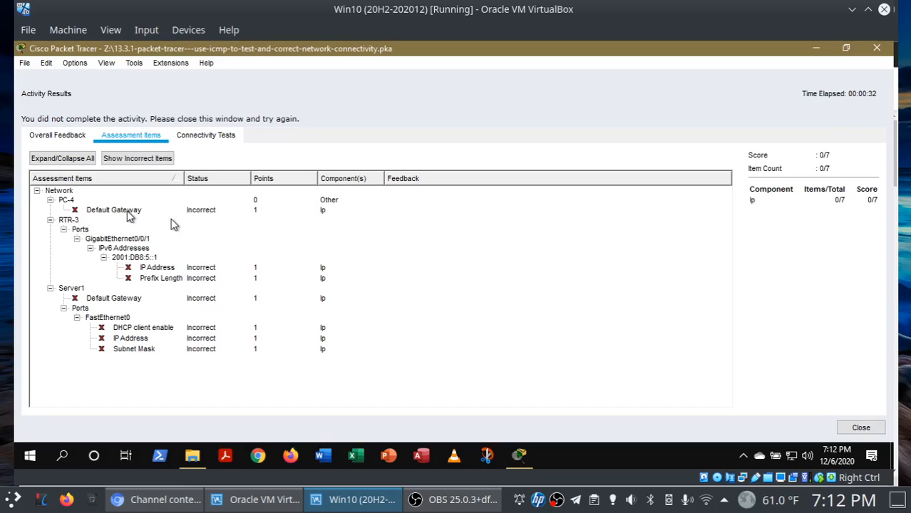
pyautogui.click(855, 430)
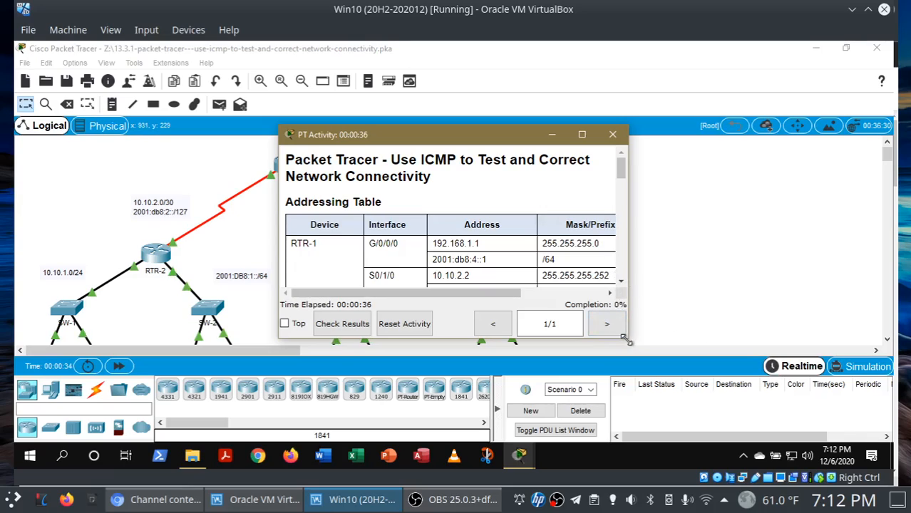
# Step: Enlarge and reposition the activity instructions so the addressing table's host rows can be read
pyautogui.moveTo(626, 340); pyautogui.dragTo(784, 442)
pyautogui.moveTo(628, 134); pyautogui.dragTo(721, 57)
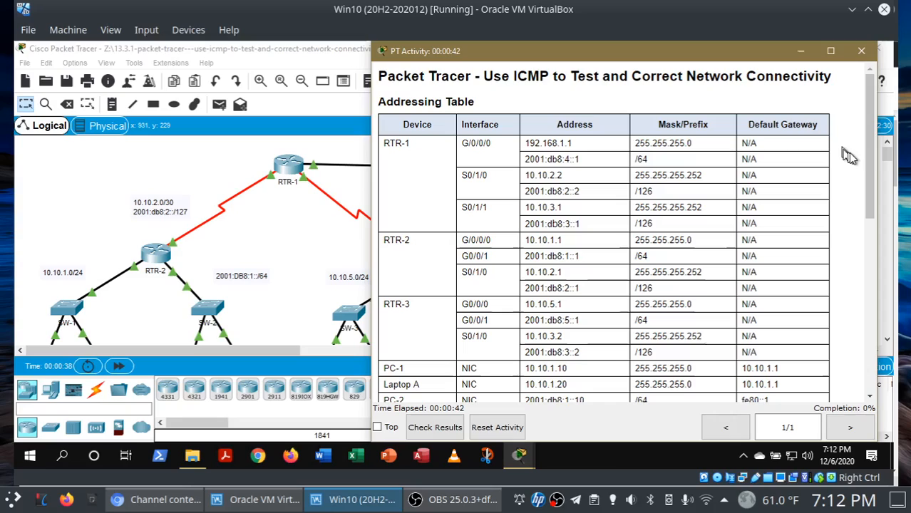
pyautogui.moveTo(870, 158); pyautogui.dragTo(859, 221)
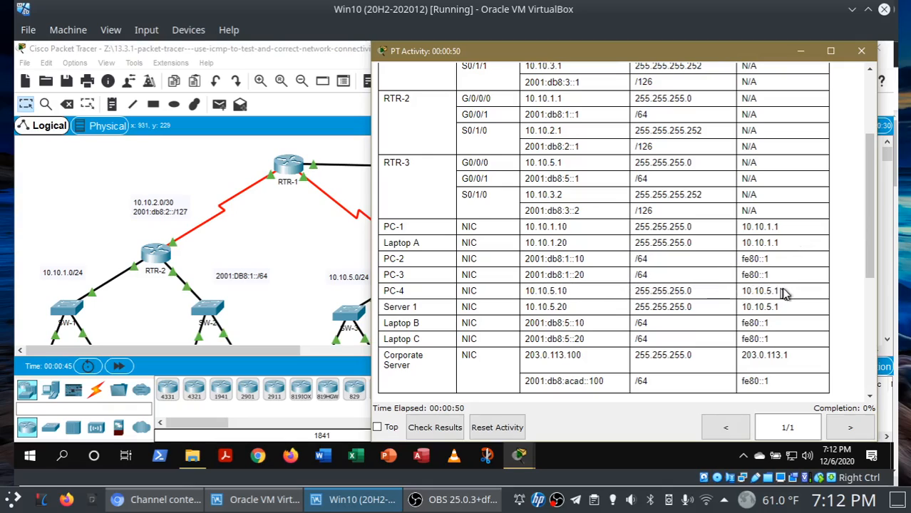
# Step: Compare PC-4's IP configuration with the addressing table and set its IPv4 default gateway to 10.10.5.1
pyautogui.click(313, 55)
pyautogui.scroll(-4, 888, 158)
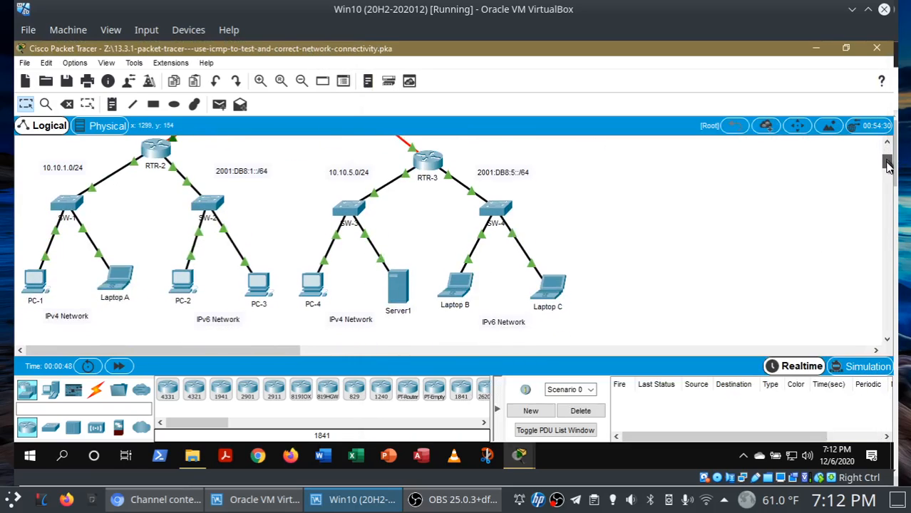
pyautogui.click(313, 274)
pyautogui.click(306, 155)
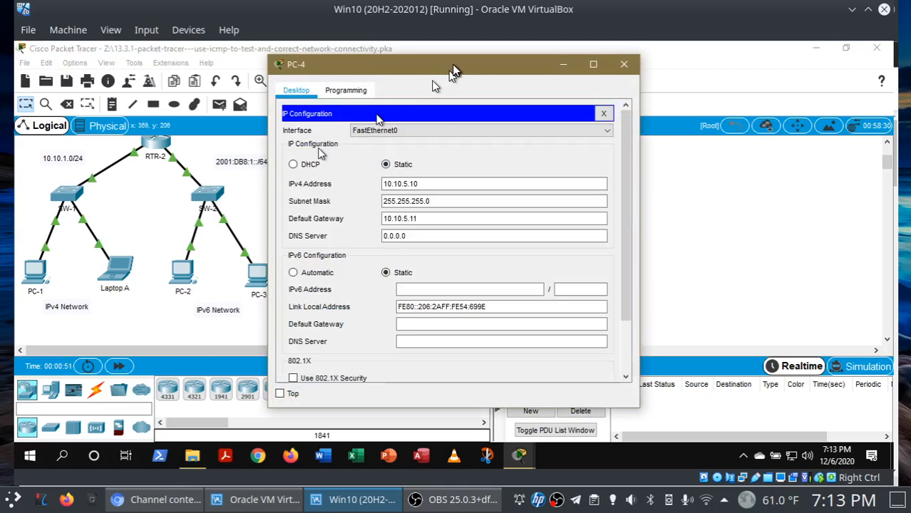
pyautogui.moveTo(448, 71); pyautogui.dragTo(320, 77)
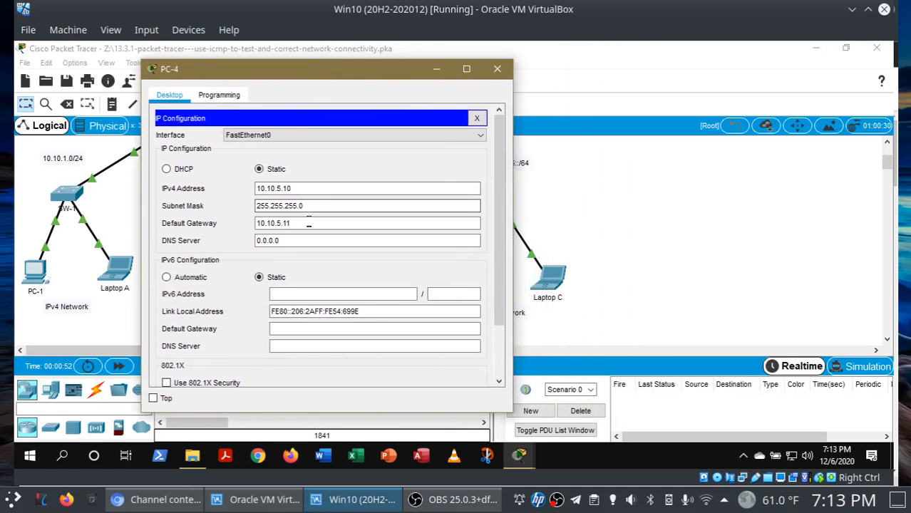
pyautogui.click(526, 452)
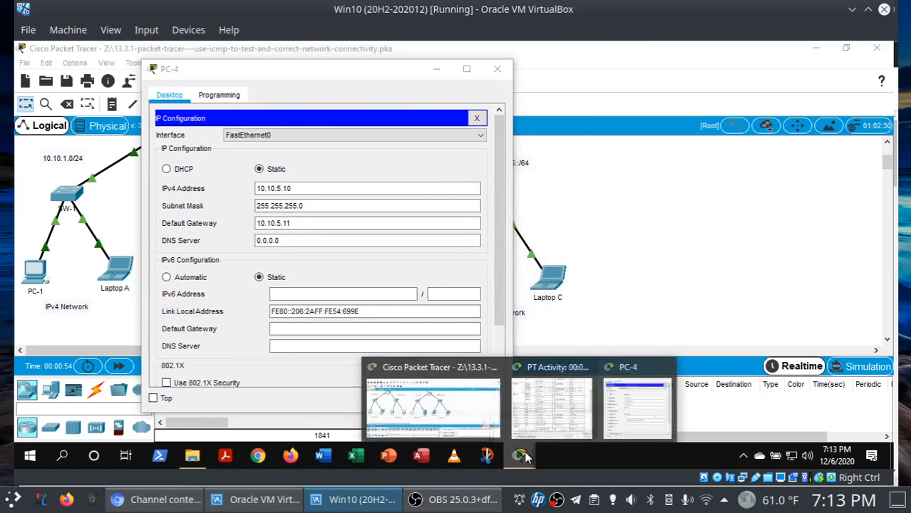
pyautogui.click(552, 413)
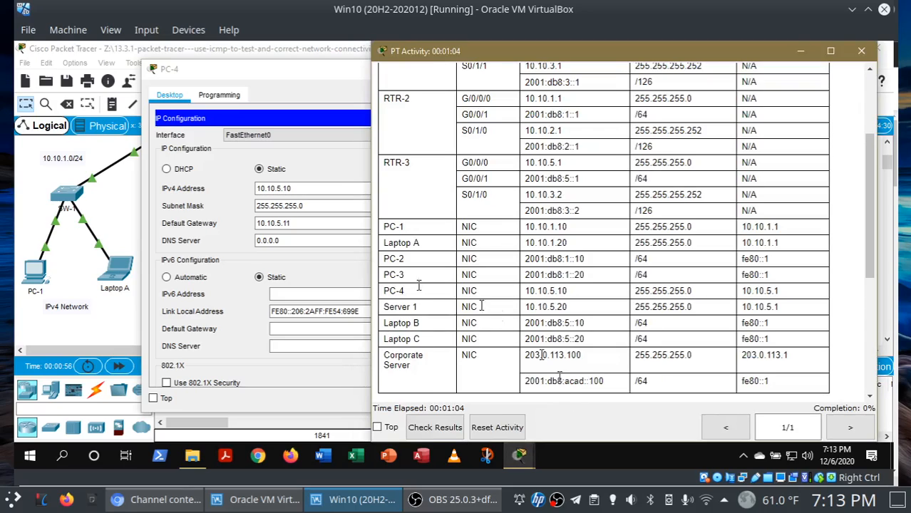
pyautogui.click(303, 223)
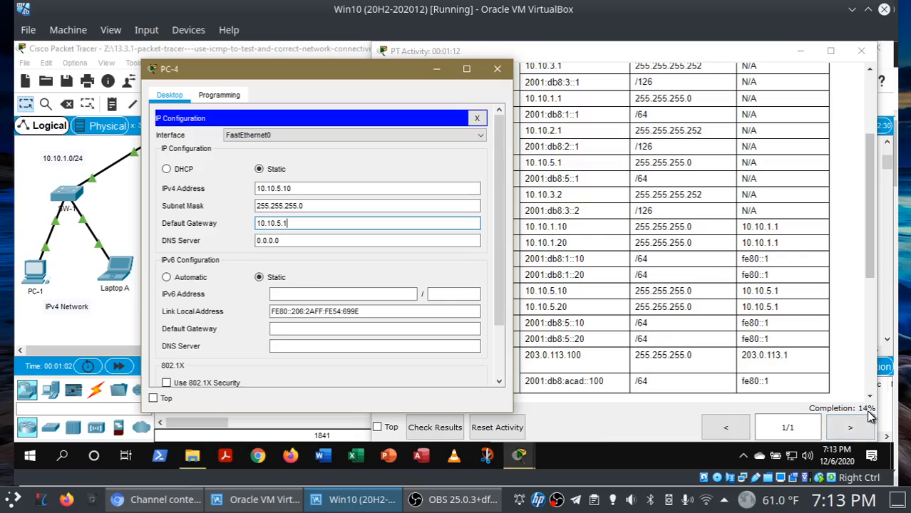
pyautogui.click(496, 69)
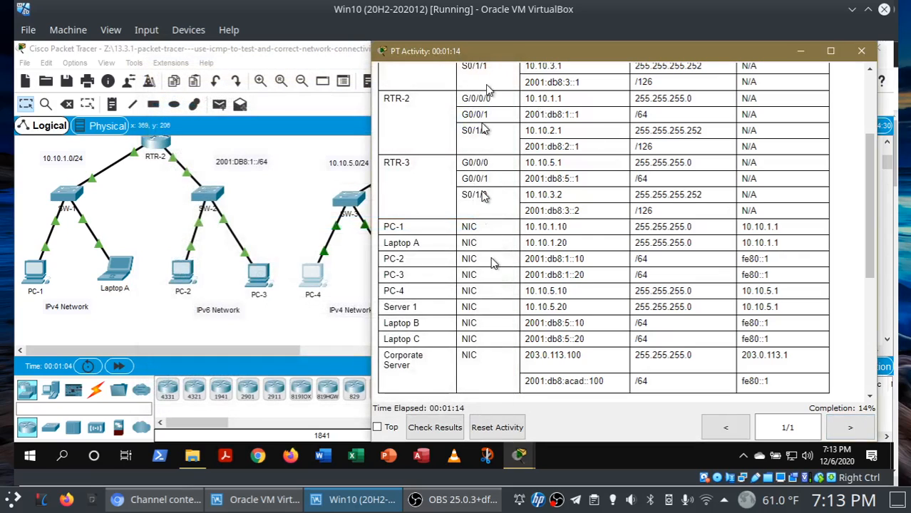
# Step: Recheck the activity results and review which assessment items remain after the PC-4 correction
pyautogui.click(435, 426)
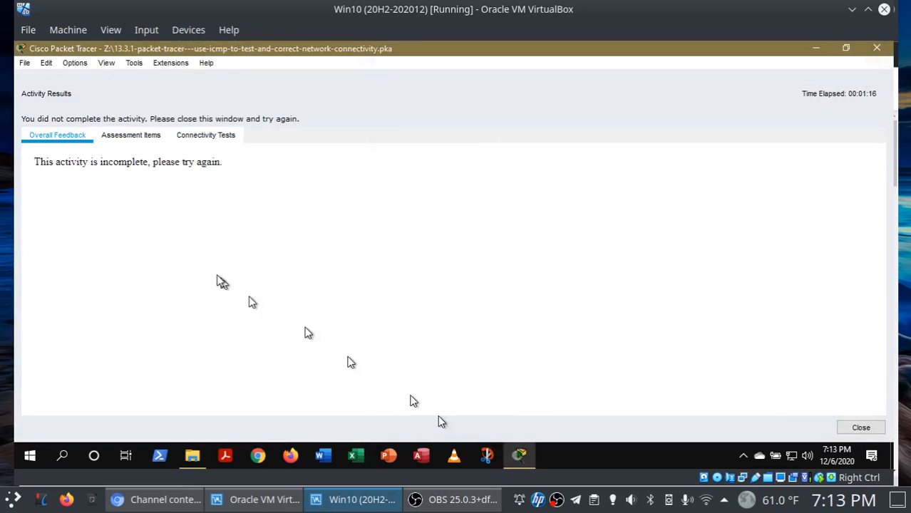
pyautogui.click(152, 137)
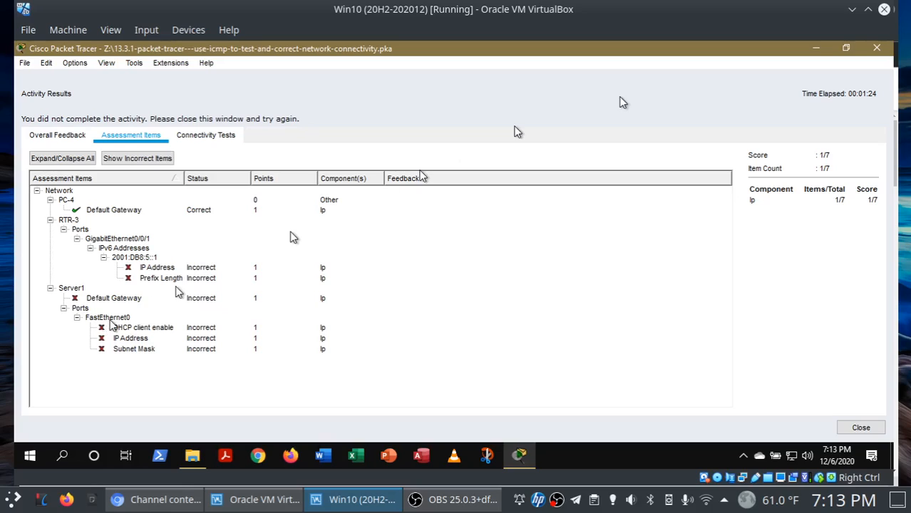
pyautogui.click(860, 428)
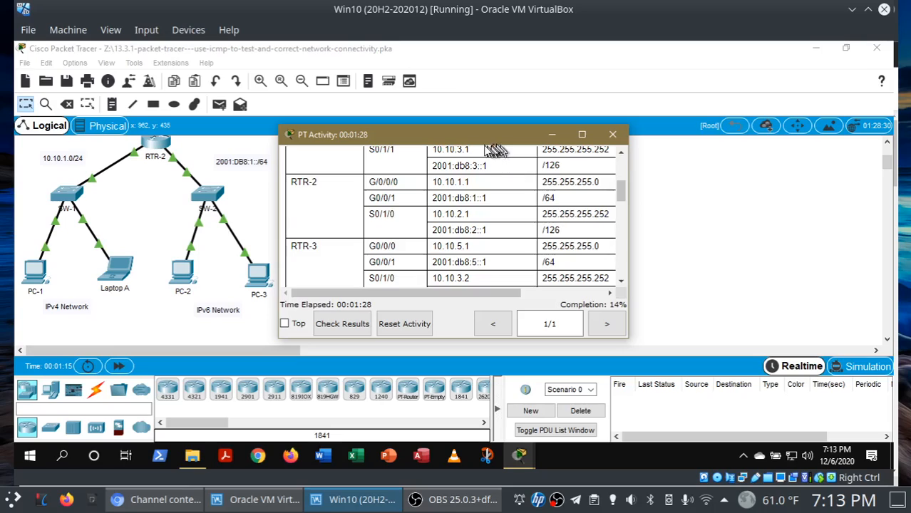
# Step: Resize the activity instructions, show the addressing table's host addresses and default gateways, and place the window clear of Server1
pyautogui.moveTo(492, 136); pyautogui.dragTo(609, 72)
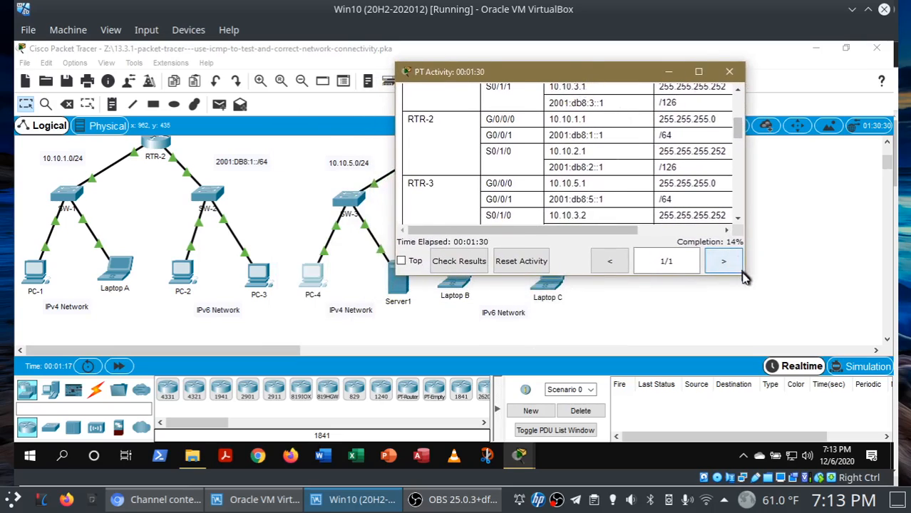
pyautogui.moveTo(741, 278); pyautogui.dragTo(772, 358)
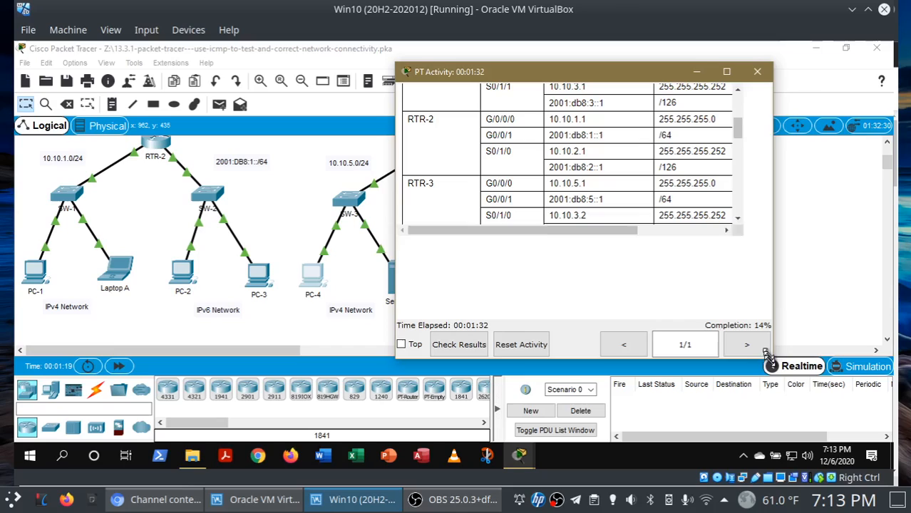
pyautogui.moveTo(761, 174); pyautogui.dragTo(764, 203)
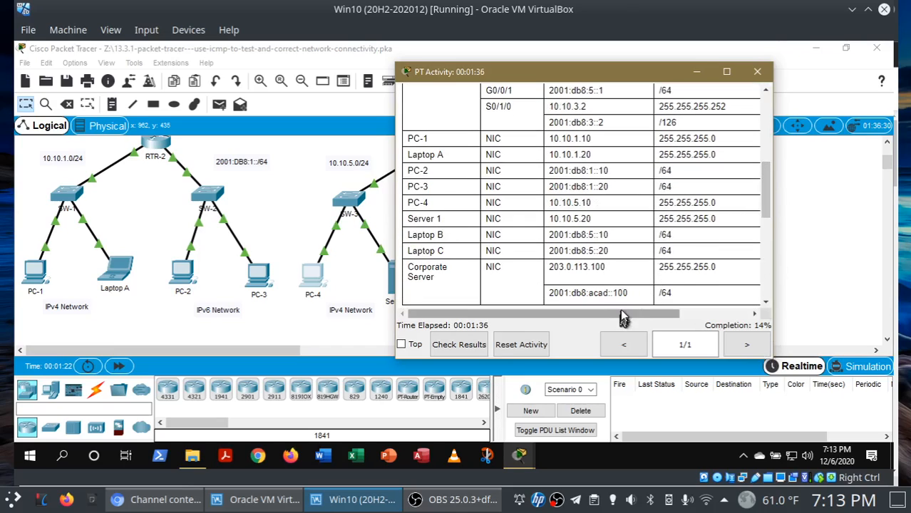
pyautogui.moveTo(622, 315); pyautogui.dragTo(693, 319)
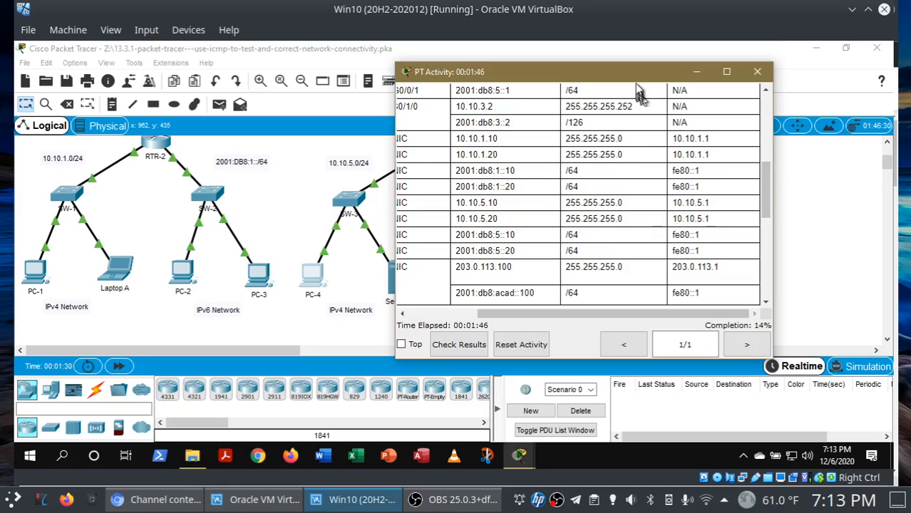
pyautogui.moveTo(638, 72); pyautogui.dragTo(737, 62)
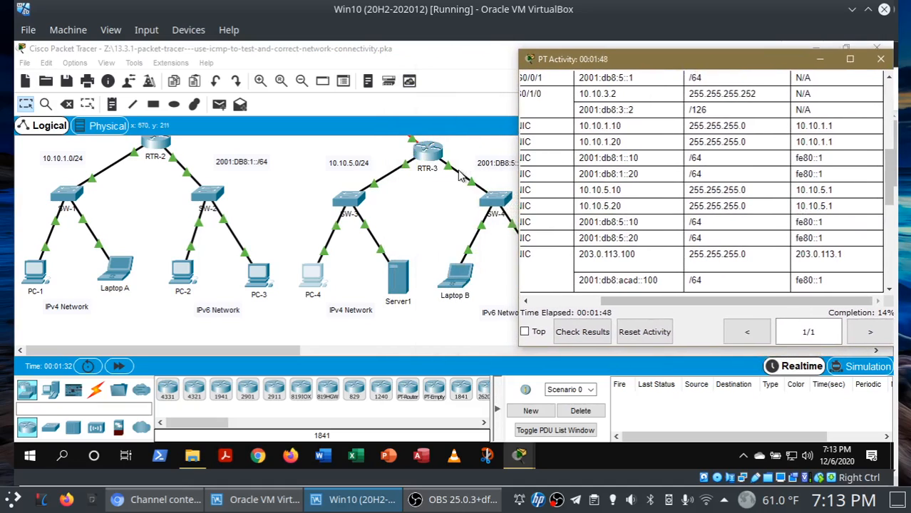
# Step: Open Server1's IP configuration and switch its IPv4 addressing from DHCP to Static
pyautogui.click(397, 285)
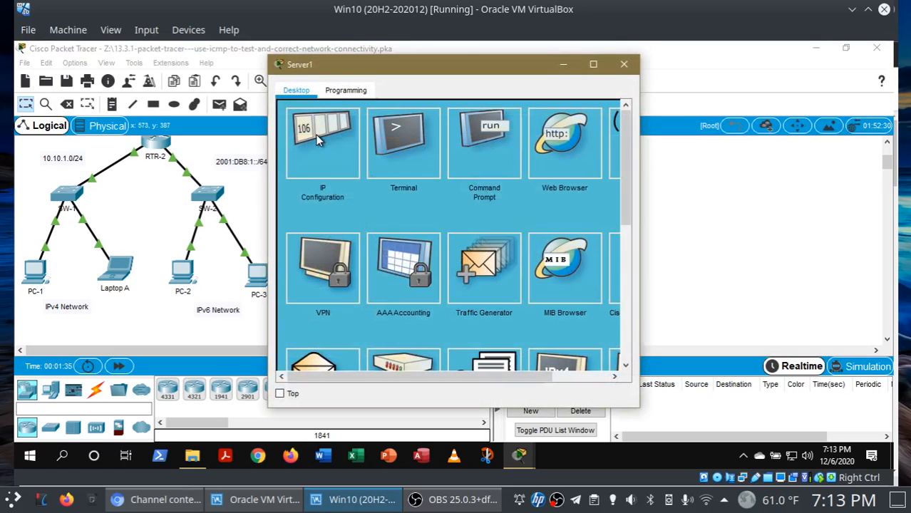
pyautogui.click(319, 141)
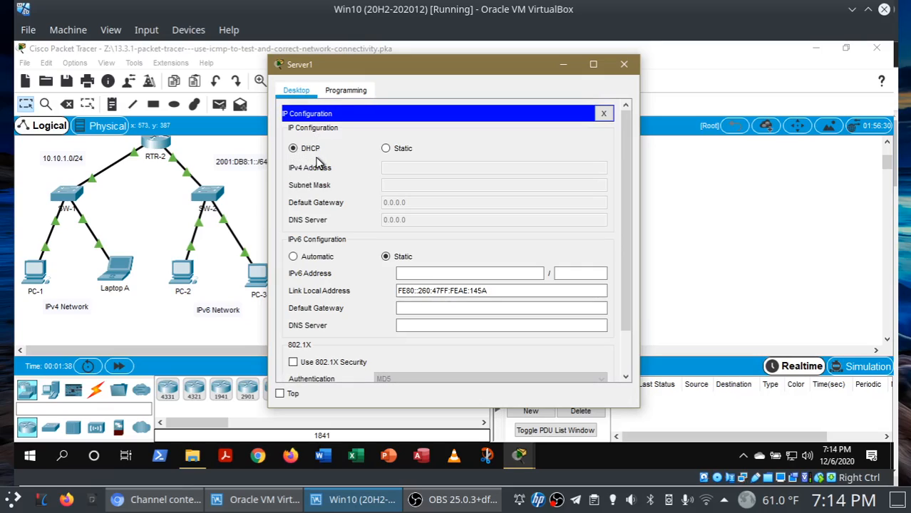
pyautogui.click(386, 149)
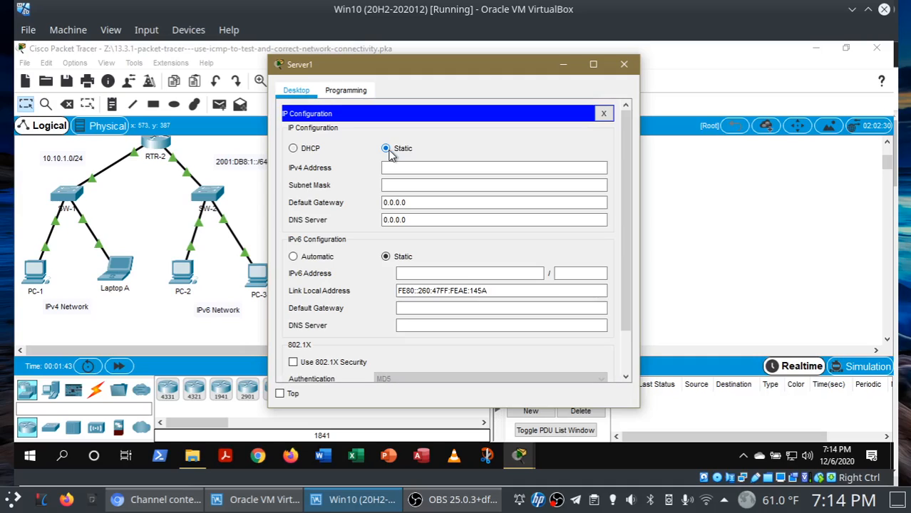
# Step: Bring up the addressing table beside Server1's IP configuration and show the device names alongside their host addresses
pyautogui.click(520, 454)
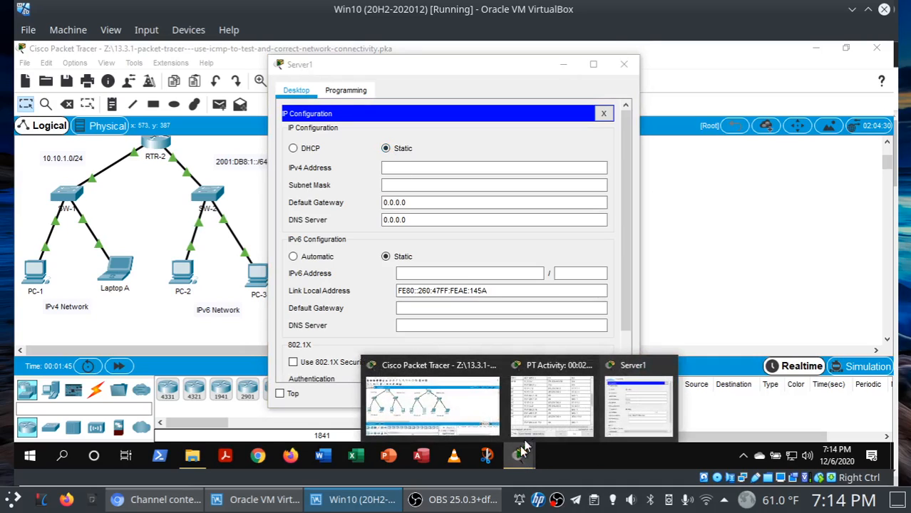
pyautogui.click(540, 414)
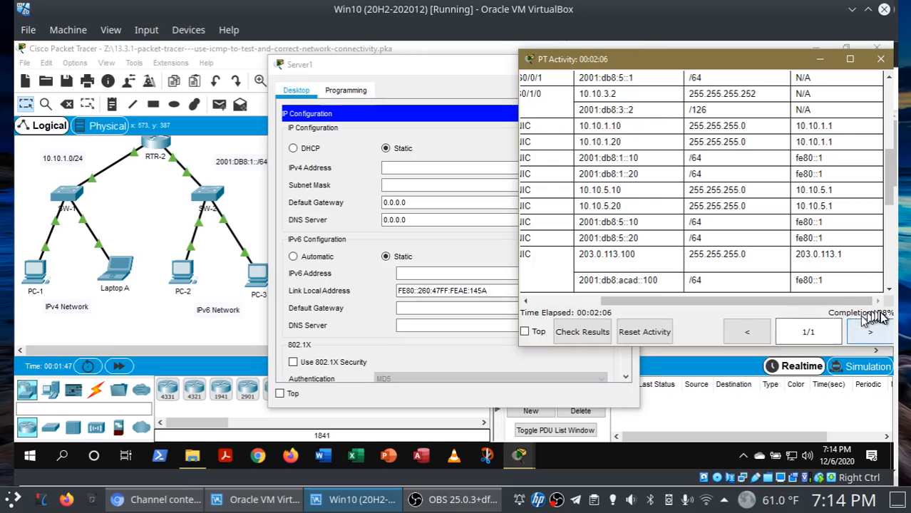
pyautogui.moveTo(456, 63); pyautogui.dragTo(327, 63)
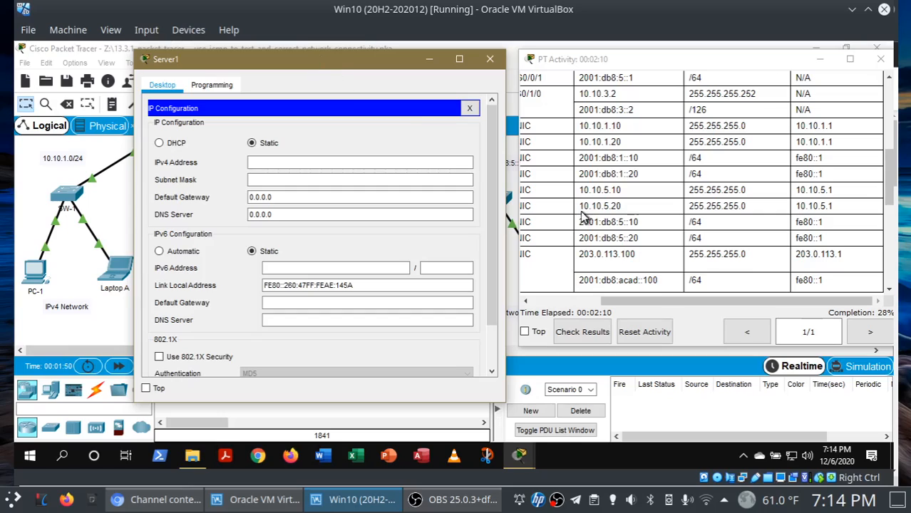
pyautogui.moveTo(661, 302); pyautogui.dragTo(619, 306)
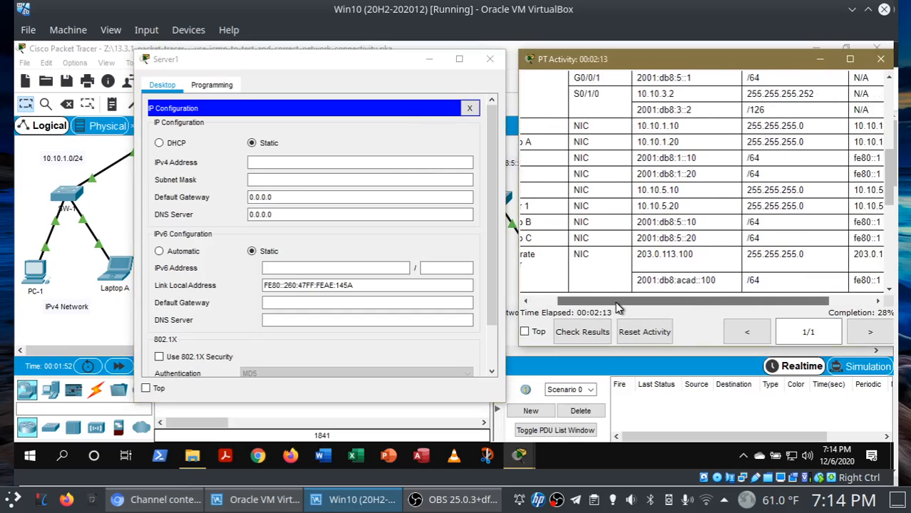
# Step: Set Server1's IPv4 address to 10.10.5.20 and its subnet mask to 255.255.255.0
pyautogui.click(335, 162)
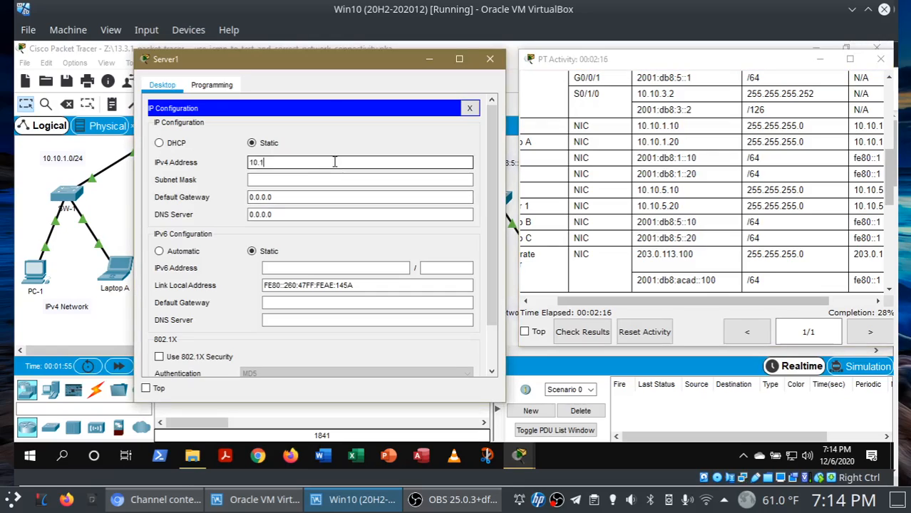
pyautogui.write('10.10.5.')
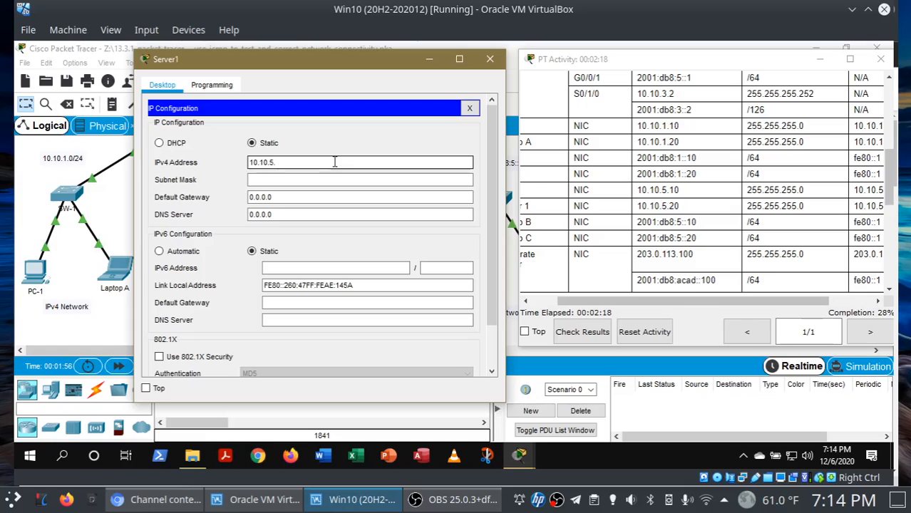
pyautogui.write('20')
pyautogui.press('Tab')
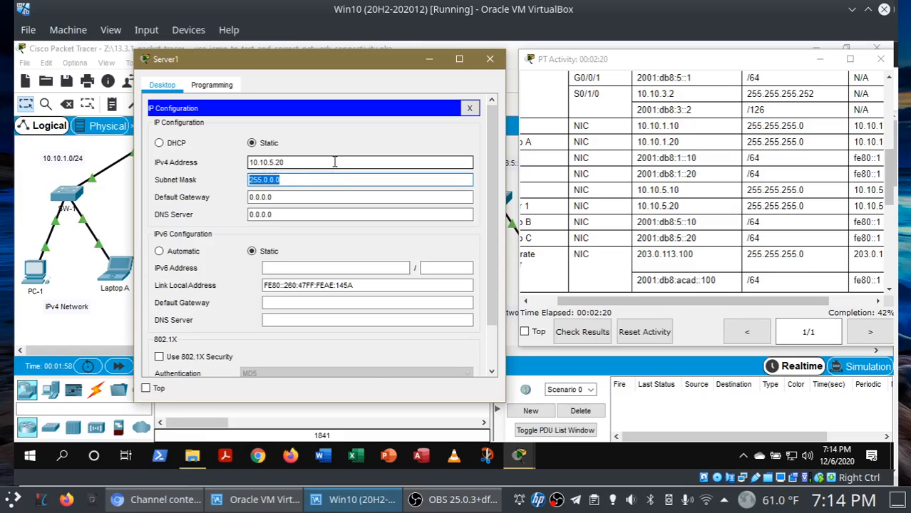
pyautogui.write('255.255')
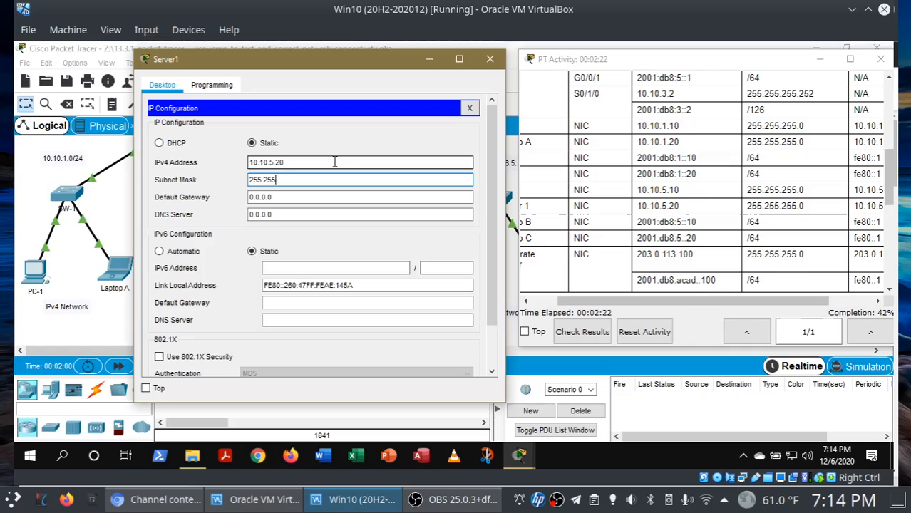
pyautogui.write('.255.0')
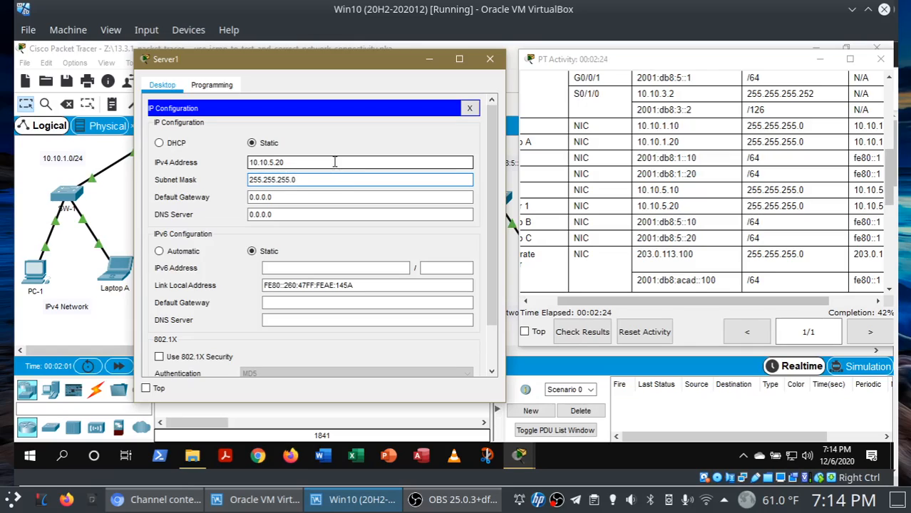
pyautogui.press('Tab')
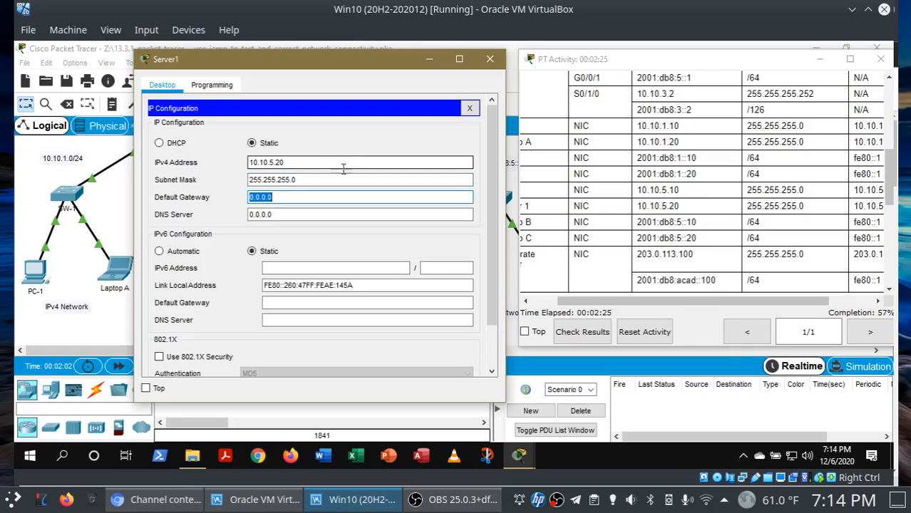
# Step: Look up Server1's gateway in the addressing table, set its IPv4 default gateway to 10.10.5.1, and close the server's window
pyautogui.click(630, 305)
pyautogui.moveTo(630, 307); pyautogui.dragTo(670, 308)
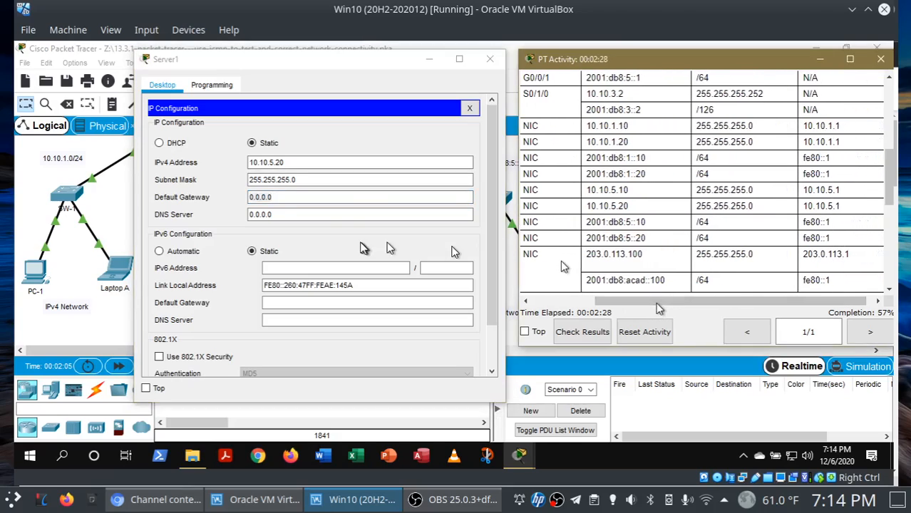
pyautogui.click(291, 198)
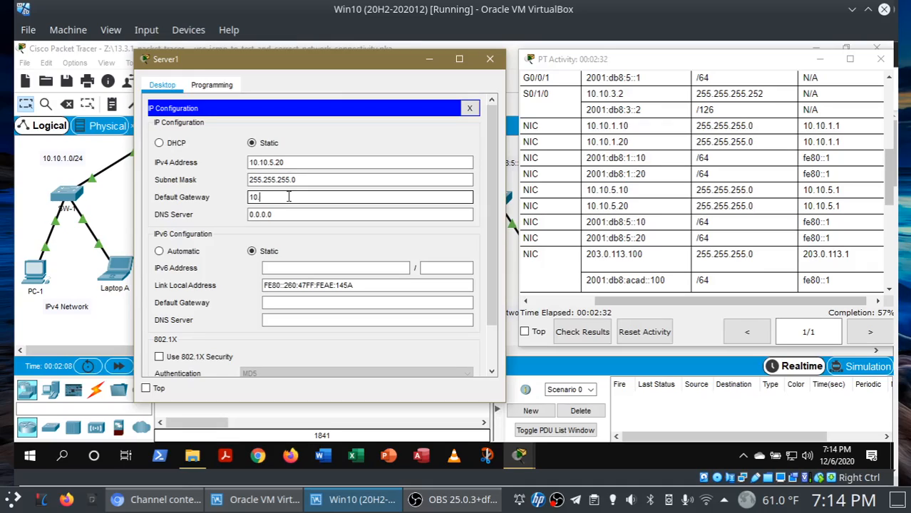
pyautogui.click(278, 213)
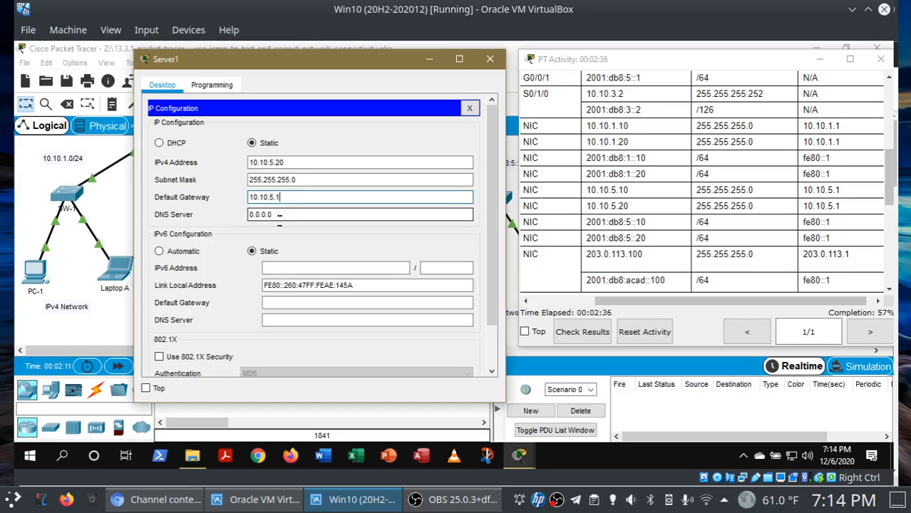
pyautogui.click(278, 215)
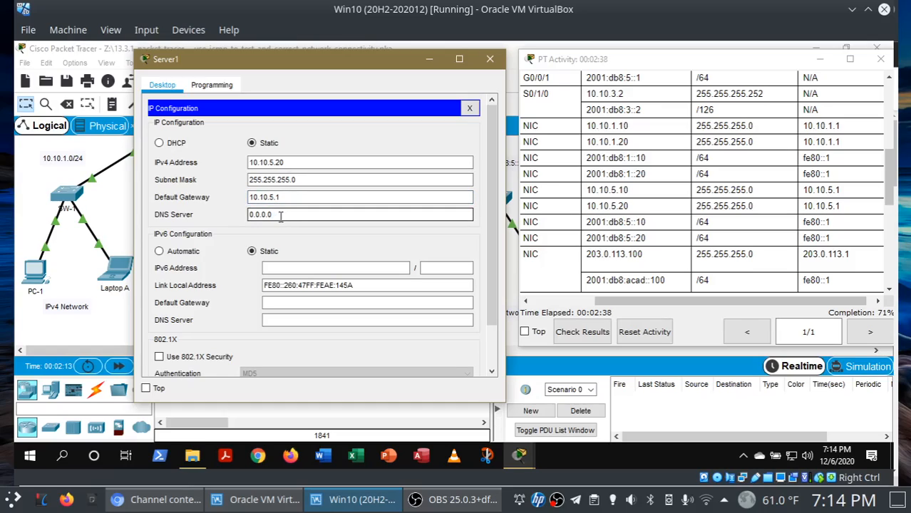
pyautogui.click(469, 109)
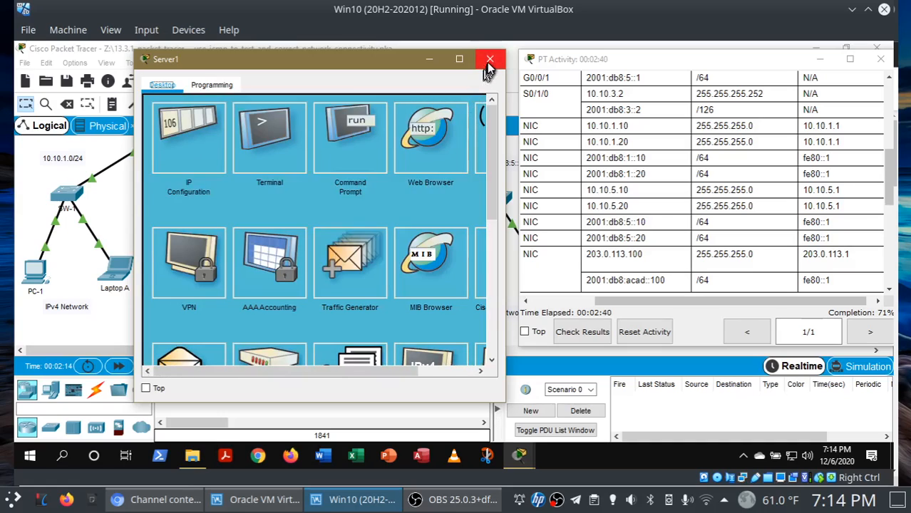
pyautogui.click(489, 59)
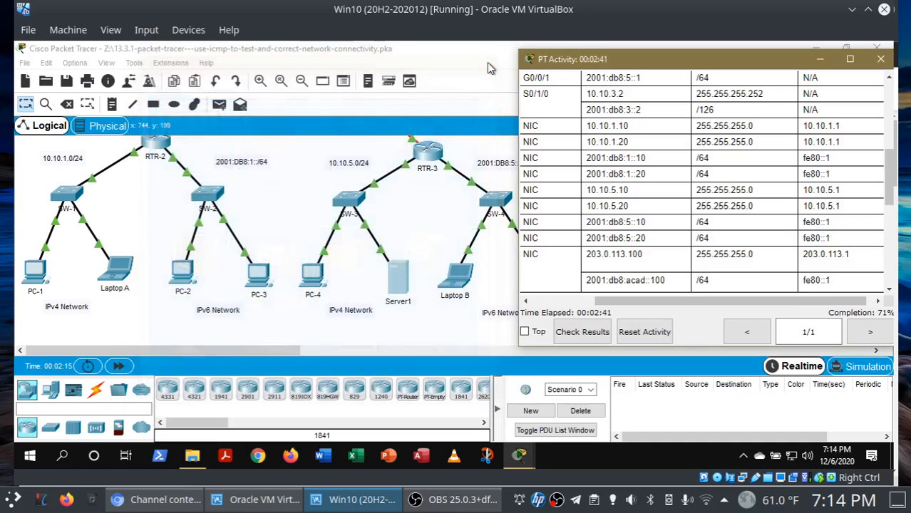
# Step: Recheck the activity results and review the assessment items still open after the Server1 correction
pyautogui.click(580, 333)
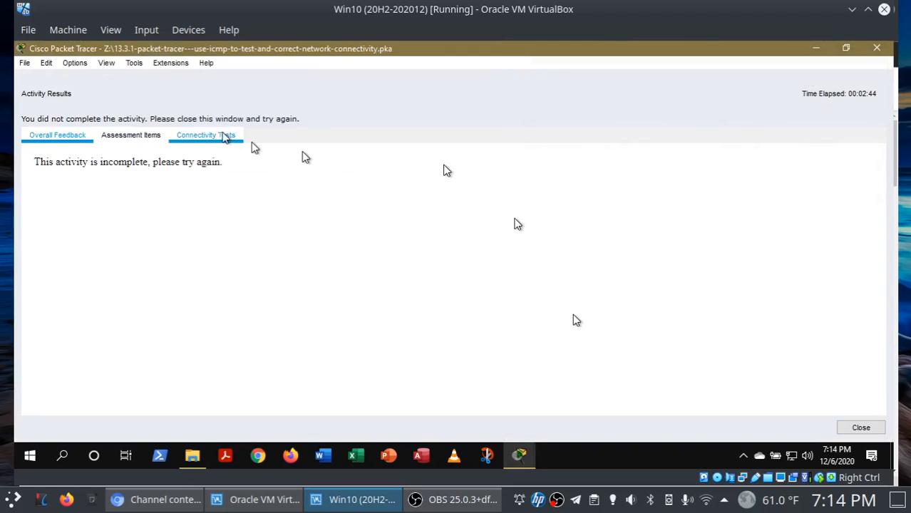
pyautogui.click(137, 141)
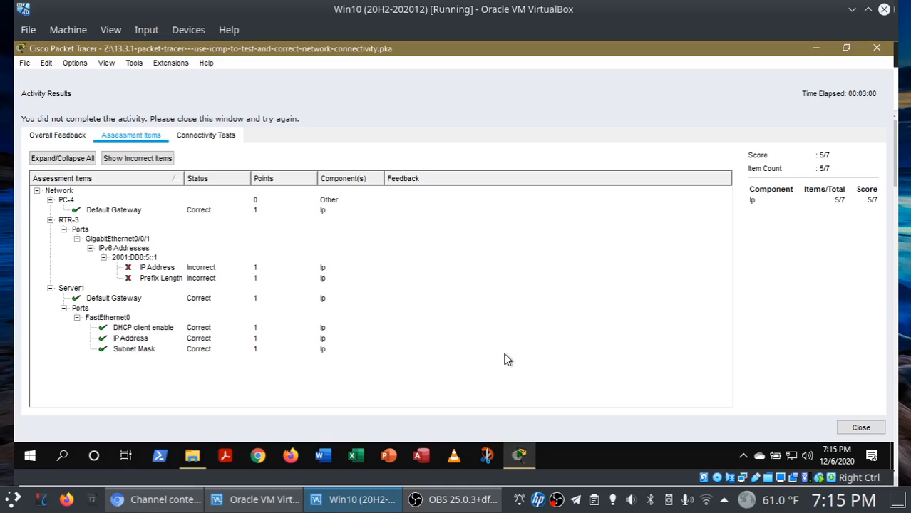
pyautogui.click(881, 429)
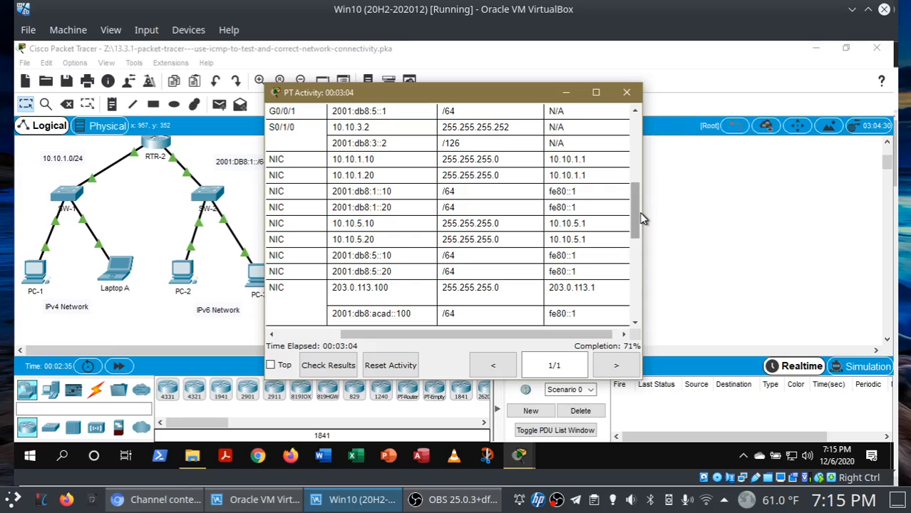
# Step: Move the activity instructions clear of RTR-3, open the router's CLI and enter global configuration mode with enable and config terminal
pyautogui.moveTo(636, 213); pyautogui.dragTo(633, 239)
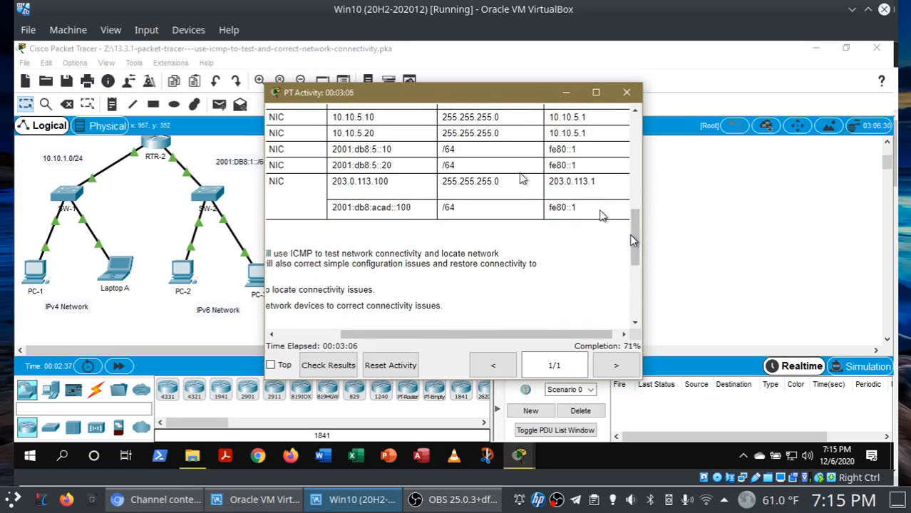
pyautogui.moveTo(457, 85); pyautogui.dragTo(649, 97)
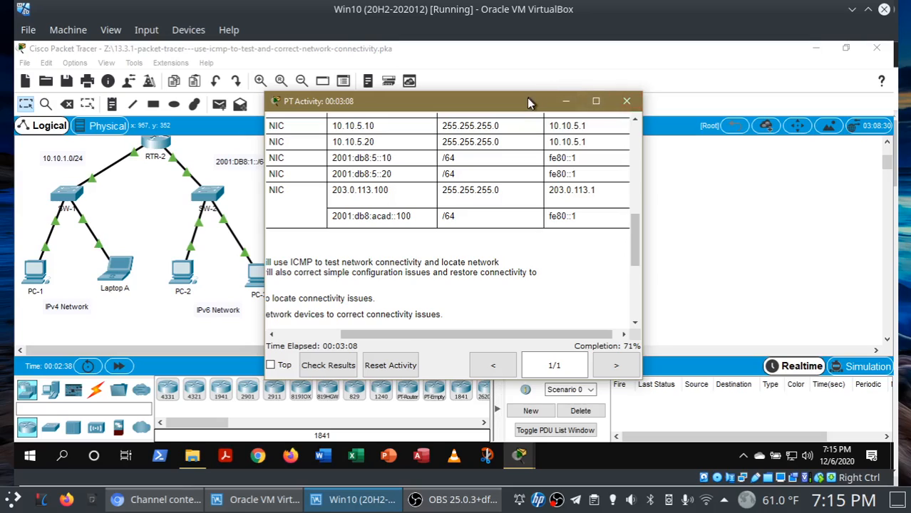
pyautogui.moveTo(517, 105); pyautogui.dragTo(753, 88)
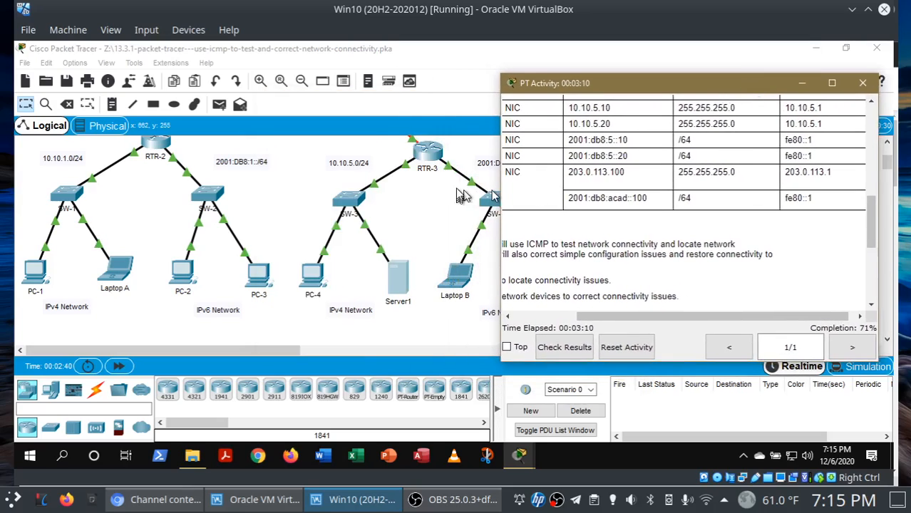
pyautogui.click(424, 151)
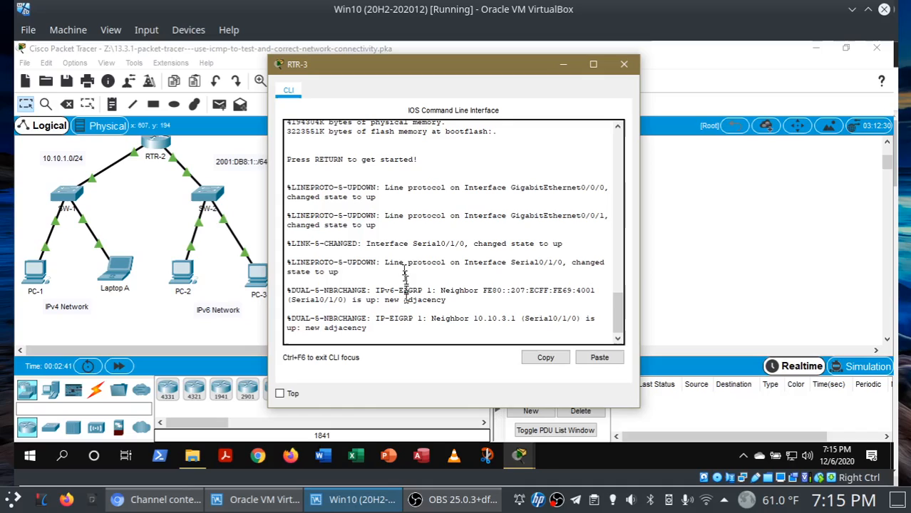
pyautogui.press('Return')
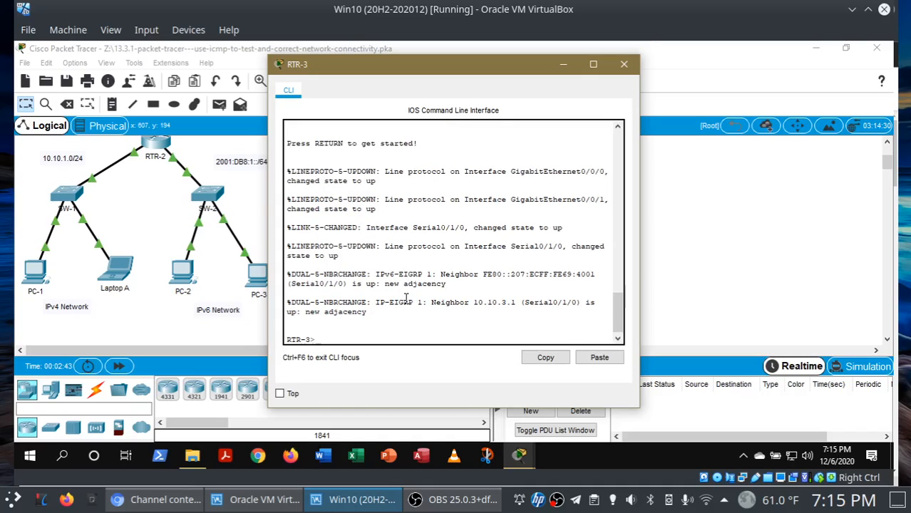
pyautogui.write('enable')
pyautogui.press('Return')
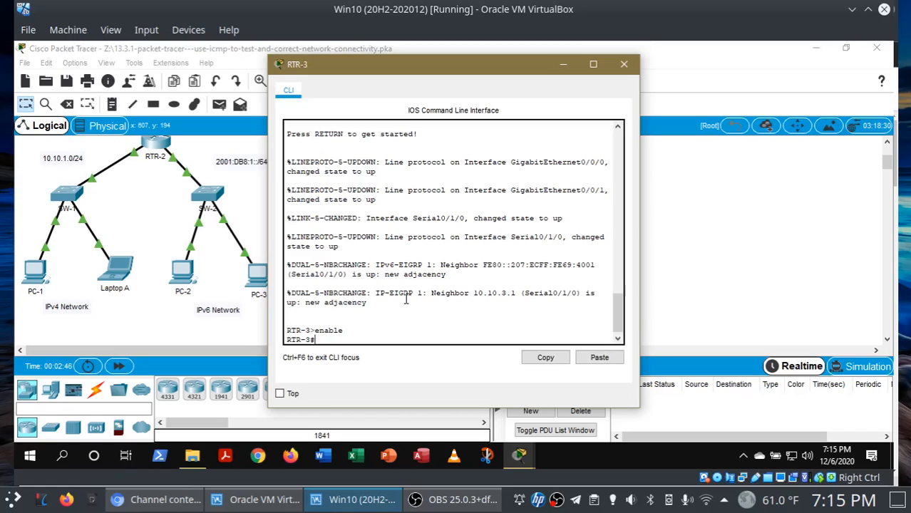
pyautogui.write('config terminal')
pyautogui.press('Return')
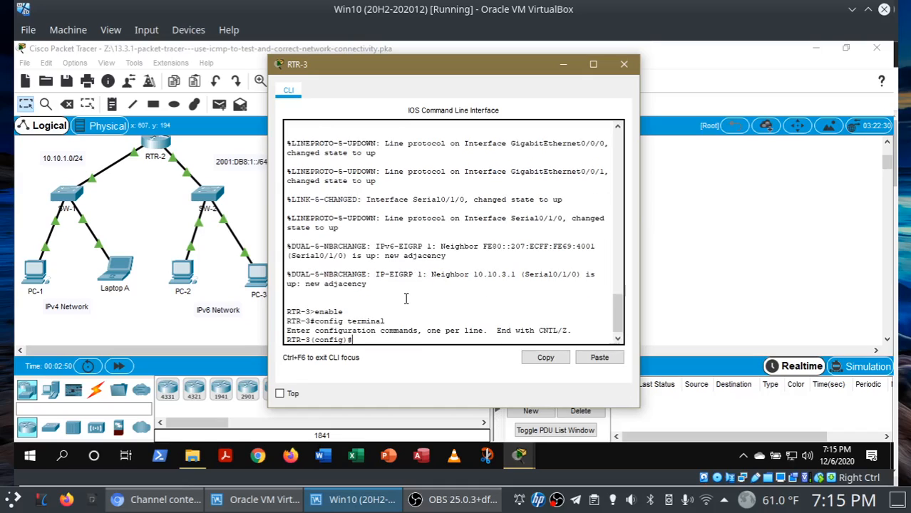
# Step: Begin an interface command on RTR-3 and check the assessment items to identify which router port is misconfigured
pyautogui.write('interface')
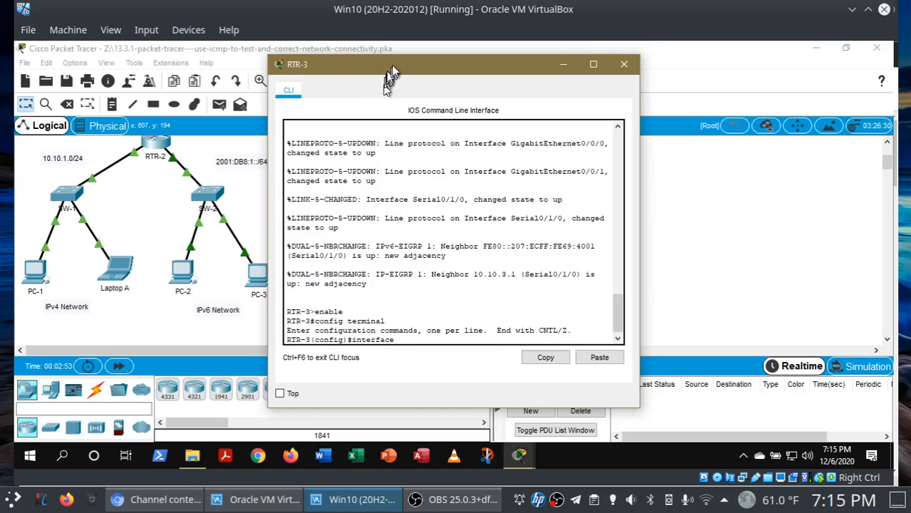
pyautogui.moveTo(388, 65); pyautogui.dragTo(220, 66)
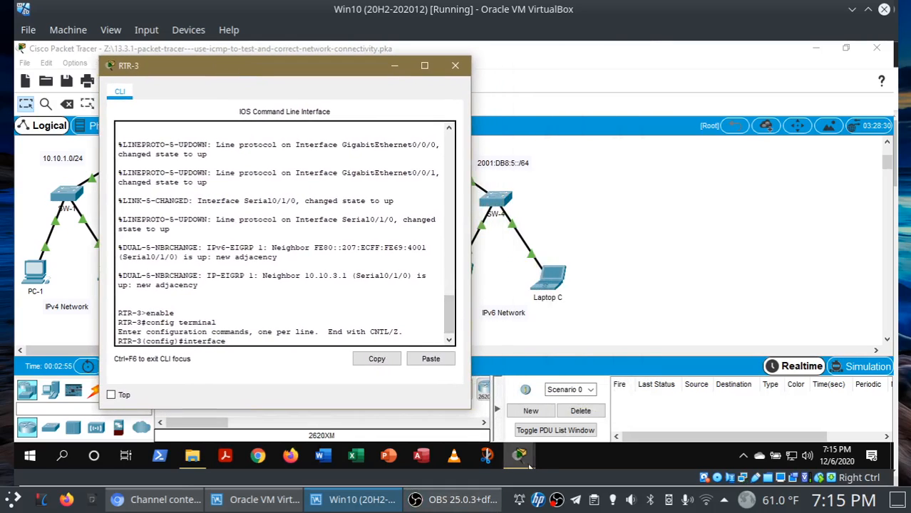
pyautogui.moveTo(520, 456)
pyautogui.click(563, 385)
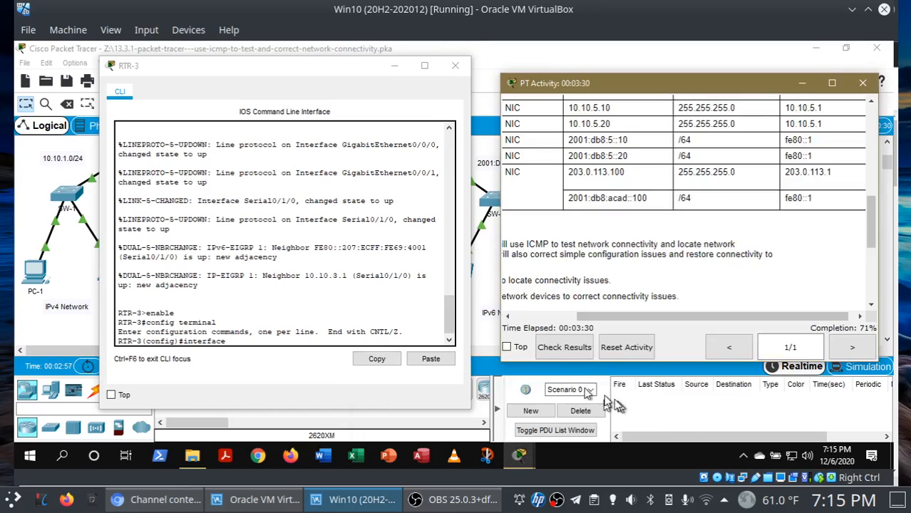
pyautogui.click(573, 341)
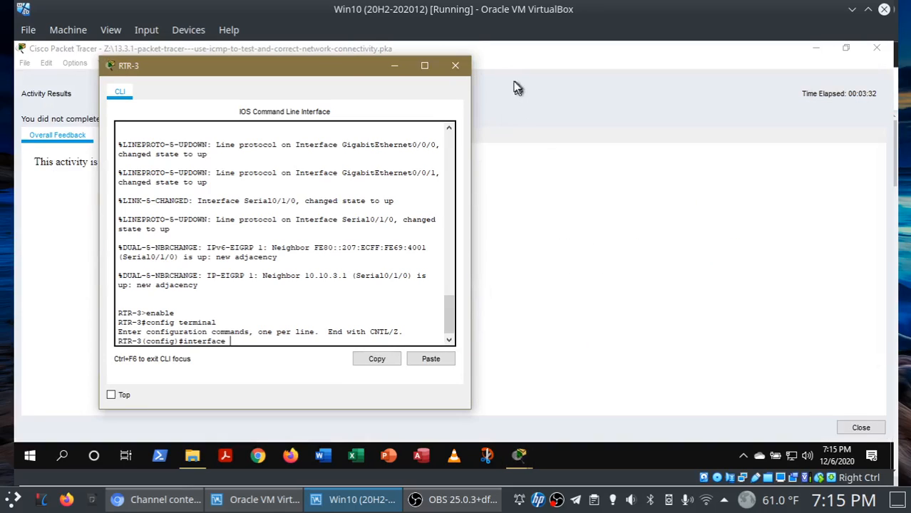
pyautogui.moveTo(289, 69); pyautogui.dragTo(561, 67)
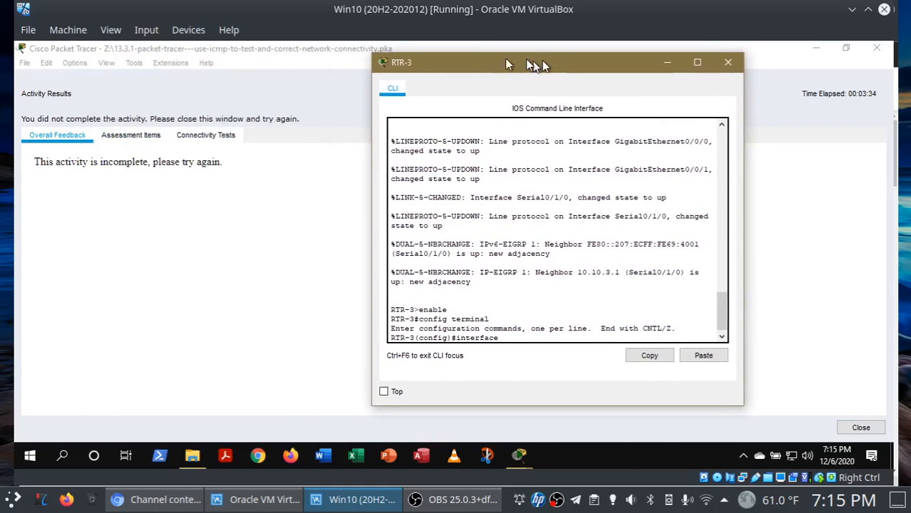
pyautogui.click(125, 138)
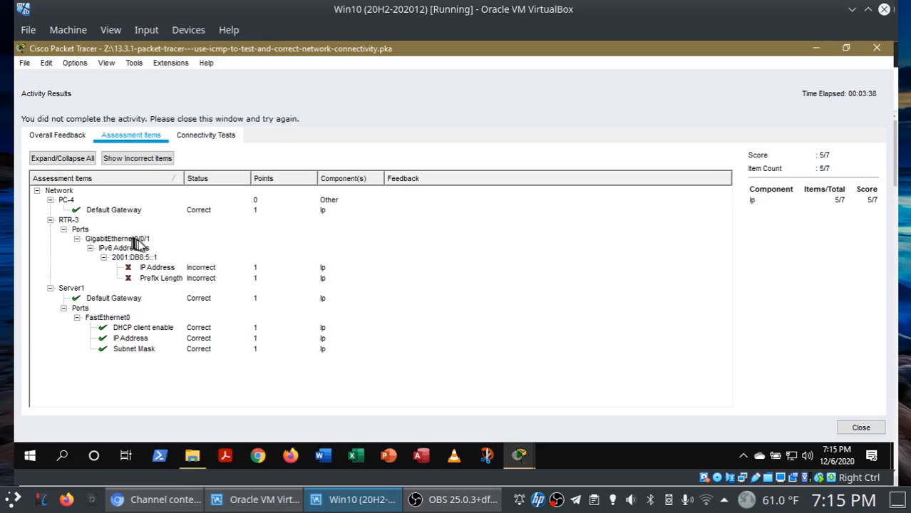
# Step: Return to RTR-3's CLI and enter interface configuration mode for g0/0/1
pyautogui.click(517, 459)
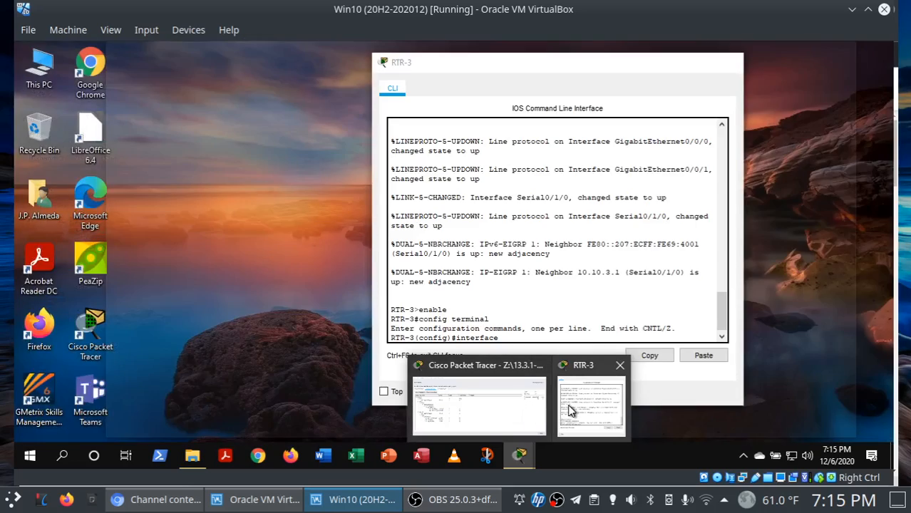
pyautogui.click(570, 410)
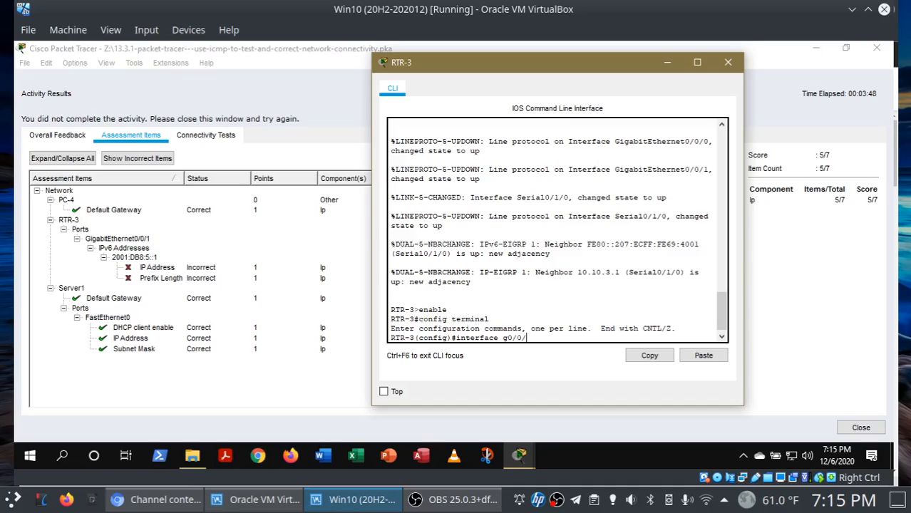
pyautogui.press('Return')
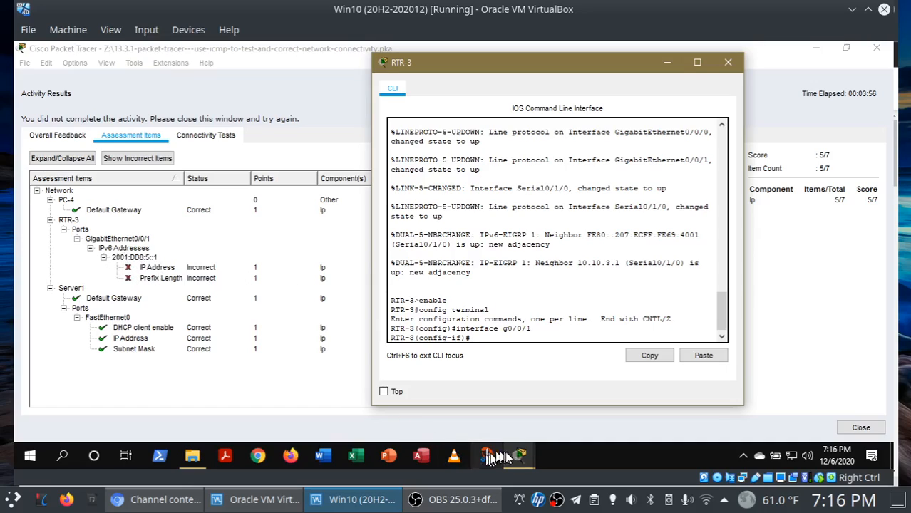
# Step: Close the activity results and look up the IPv6 address for RTR-3's G0/0/1 in the addressing table
pyautogui.moveTo(524, 456)
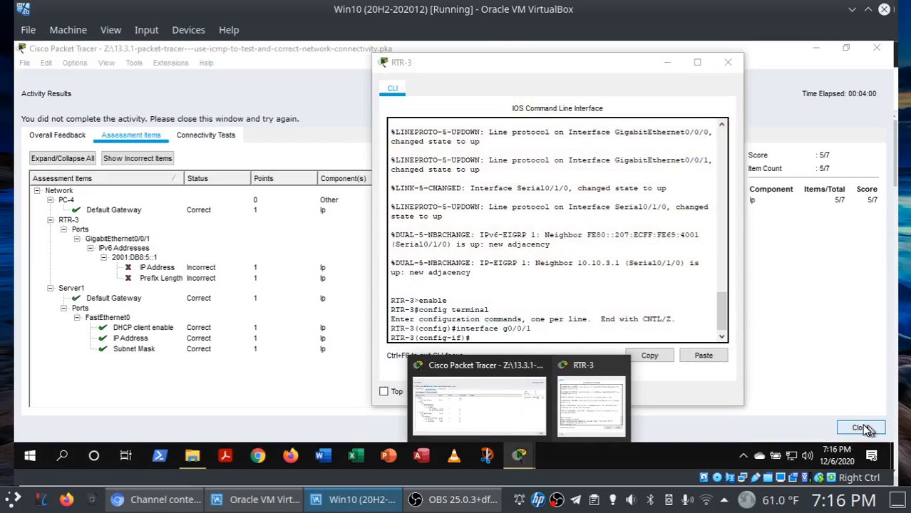
pyautogui.click(862, 428)
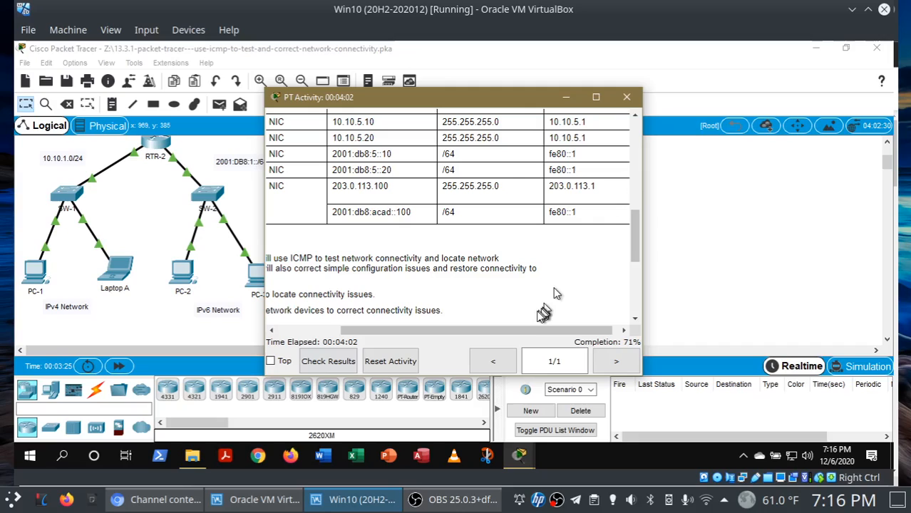
pyautogui.moveTo(529, 330); pyautogui.dragTo(460, 330)
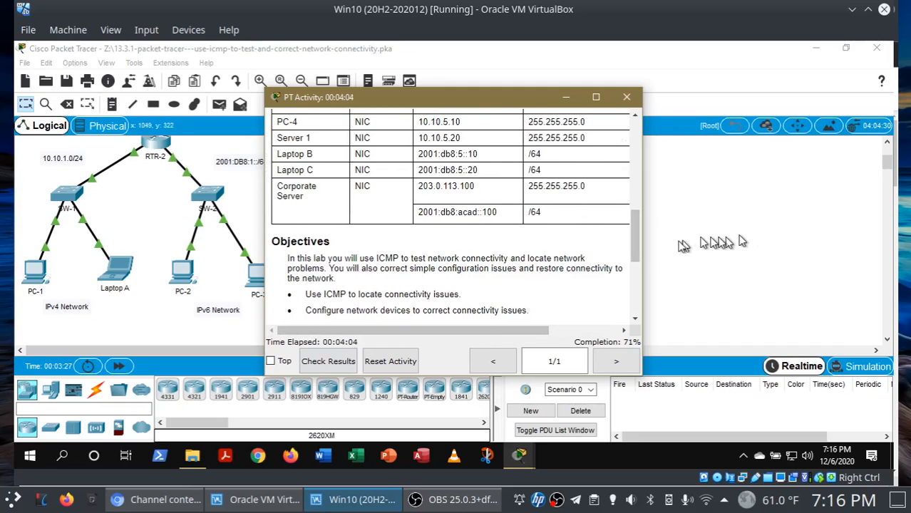
pyautogui.moveTo(636, 243); pyautogui.dragTo(636, 206)
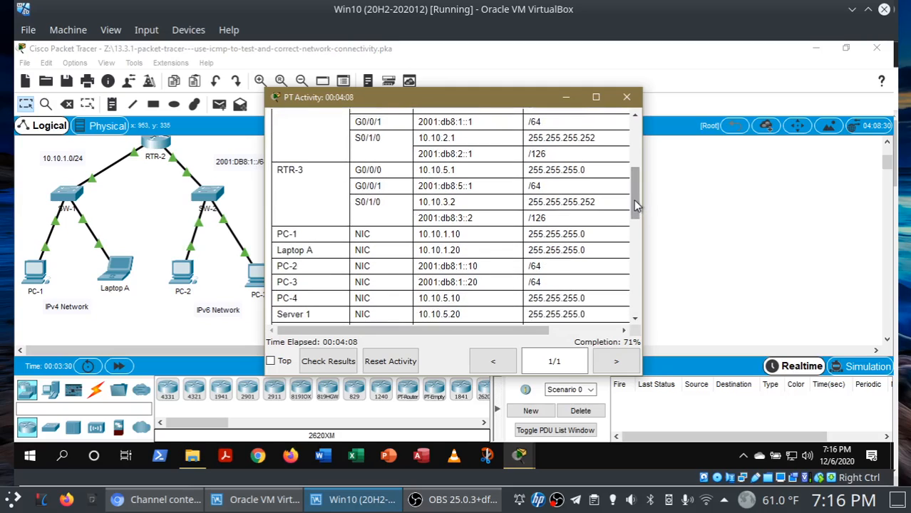
pyautogui.moveTo(348, 99); pyautogui.dragTo(513, 85)
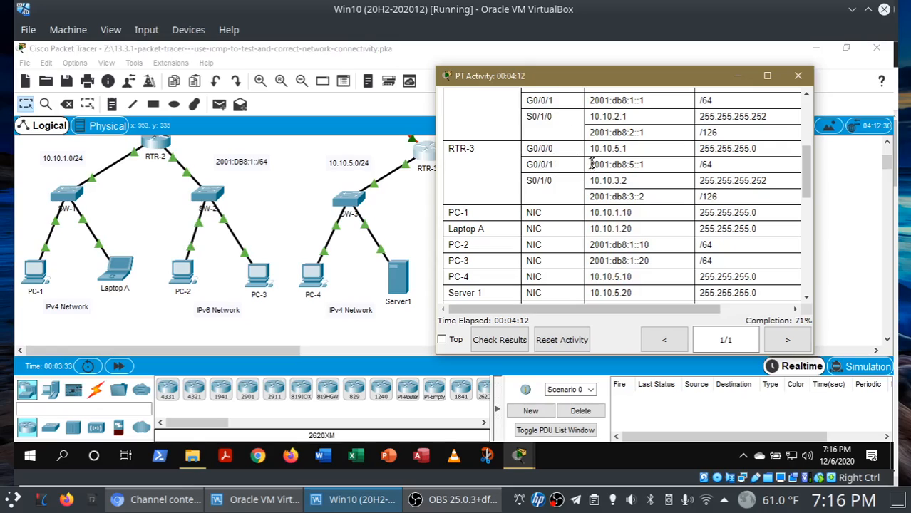
pyautogui.moveTo(589, 169); pyautogui.dragTo(632, 165)
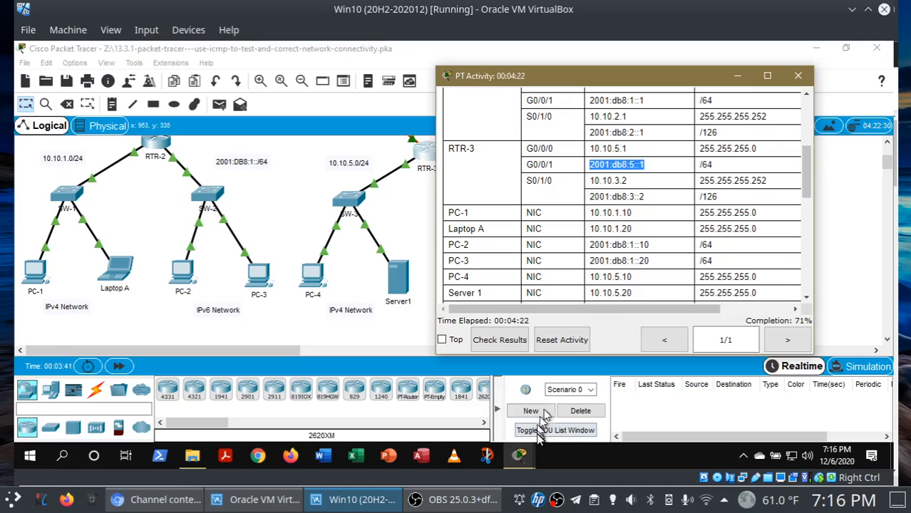
# Step: Begin an ipv6 address command on RTR-3, recheck the G0/0/1 table entry and place the CLI clear of the addressing table
pyautogui.click(521, 455)
pyautogui.click(548, 410)
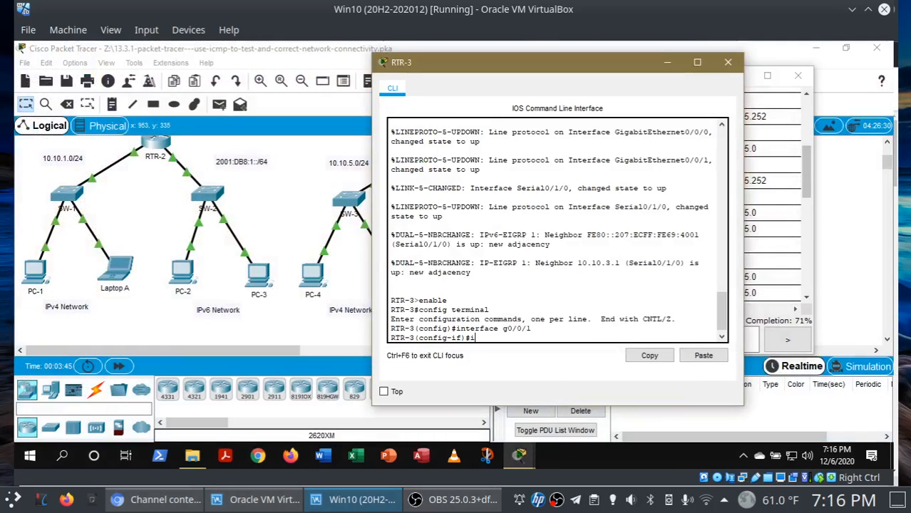
pyautogui.write('ipv')
pyautogui.click(773, 222)
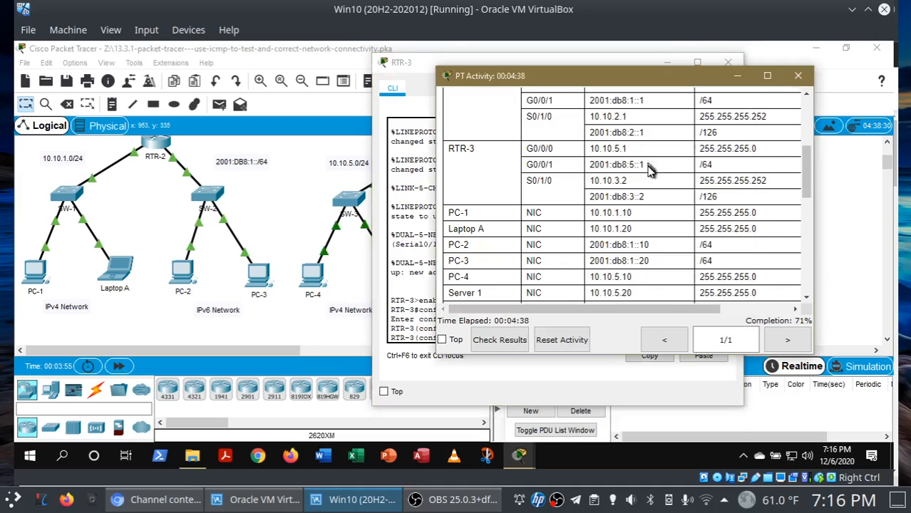
pyautogui.moveTo(645, 165); pyautogui.dragTo(590, 167)
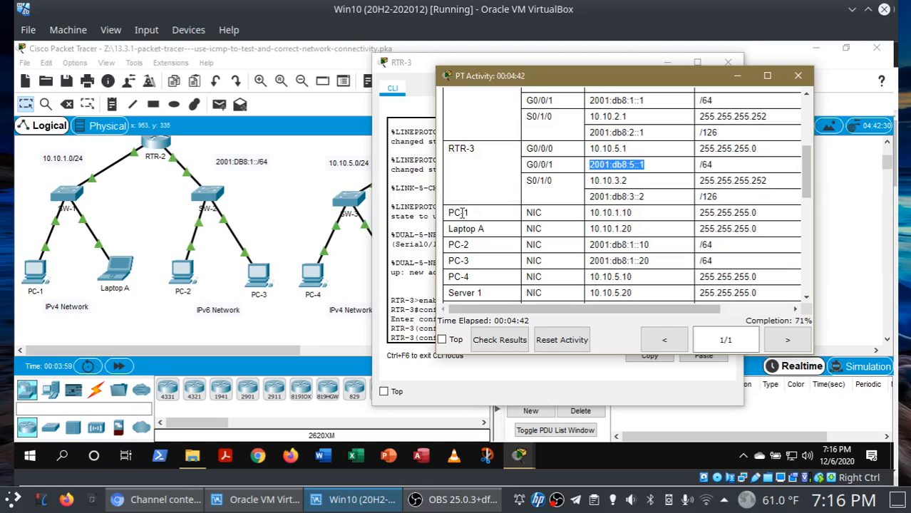
pyautogui.click(419, 229)
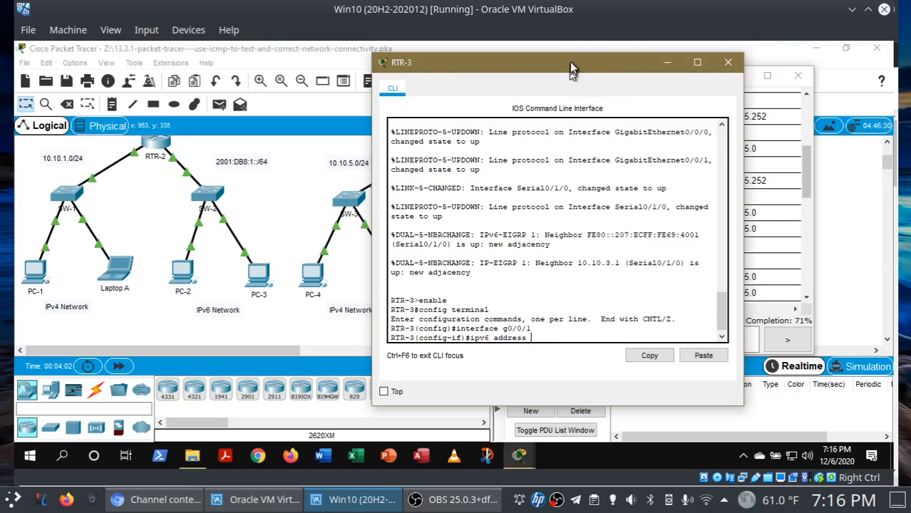
pyautogui.moveTo(558, 64); pyautogui.dragTo(370, 53)
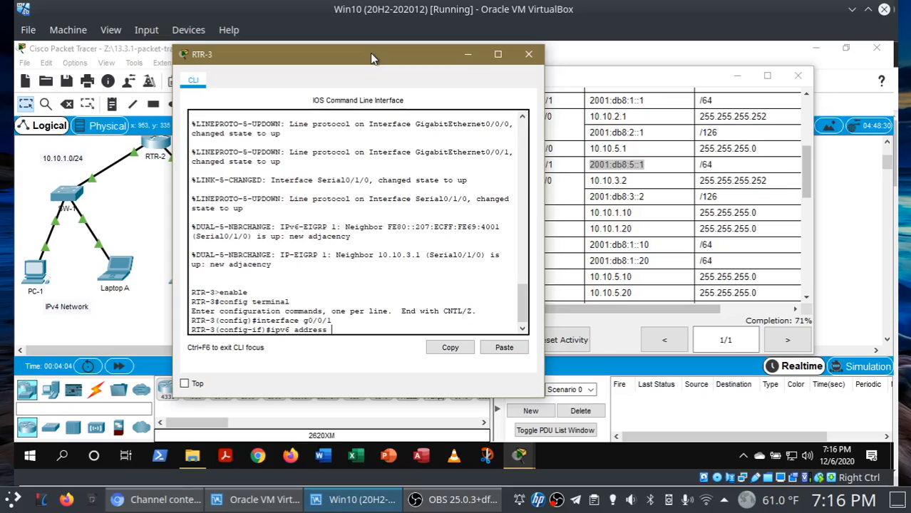
# Step: Complete the command to assign the IPv6 address 2001:db8:5::1/64 to RTR-3's g0/0/1 interface
pyautogui.write('001:db')
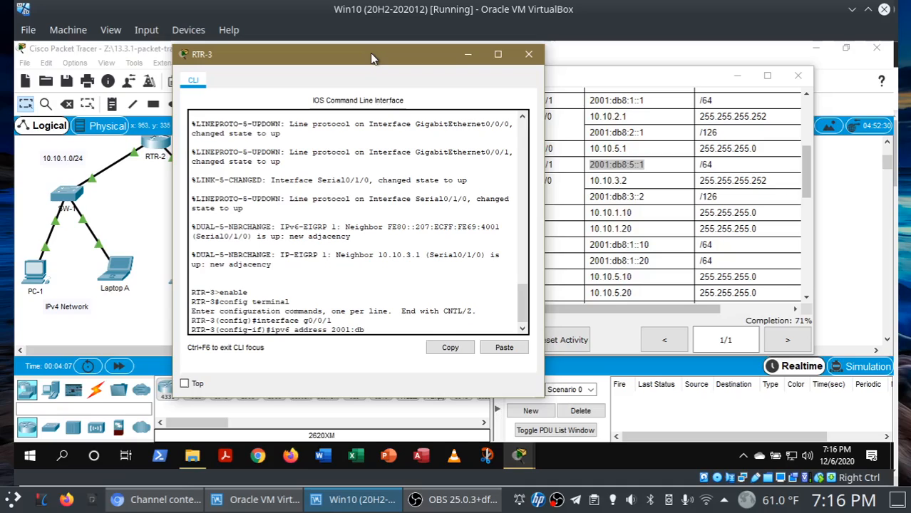
pyautogui.write('8:5::')
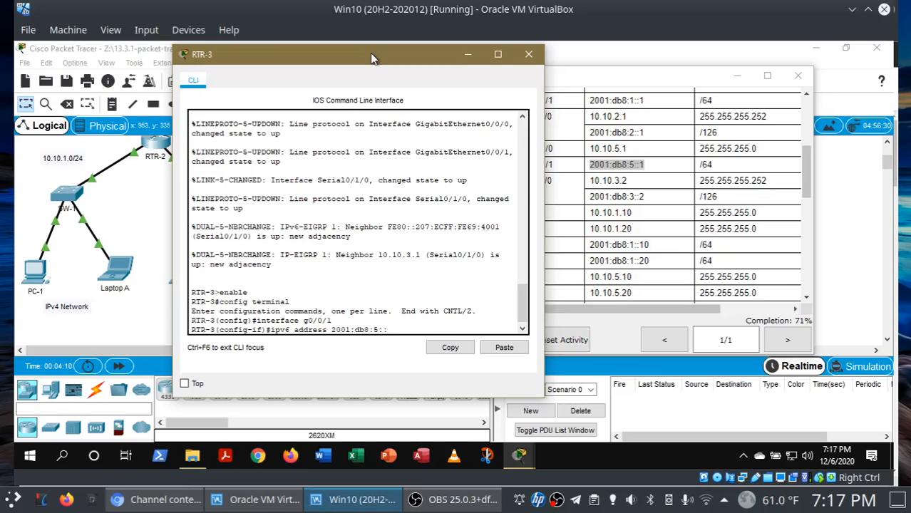
pyautogui.write('1/64')
pyautogui.press('Return')
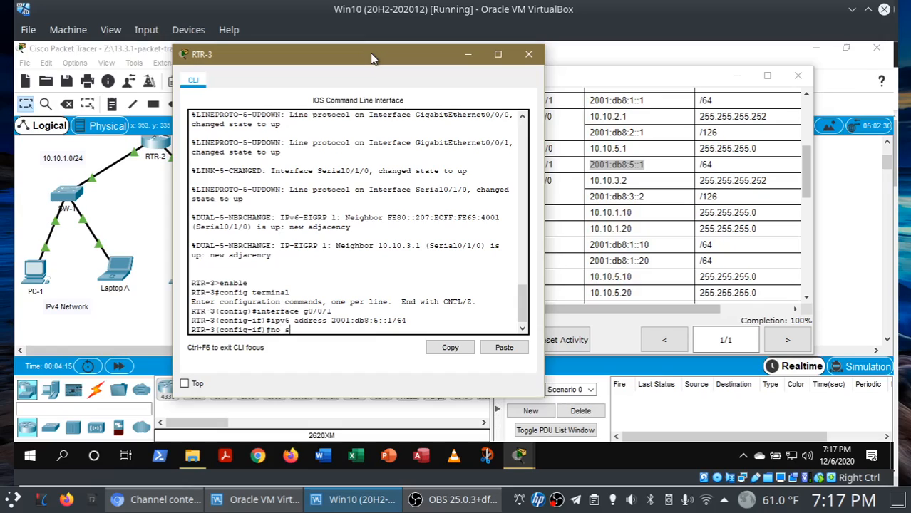
# Step: Enable the g0/0/1 interface with no shut, then exit configuration mode and close RTR-3's window
pyautogui.write('no shut')
pyautogui.press('Return')
pyautogui.write('exit')
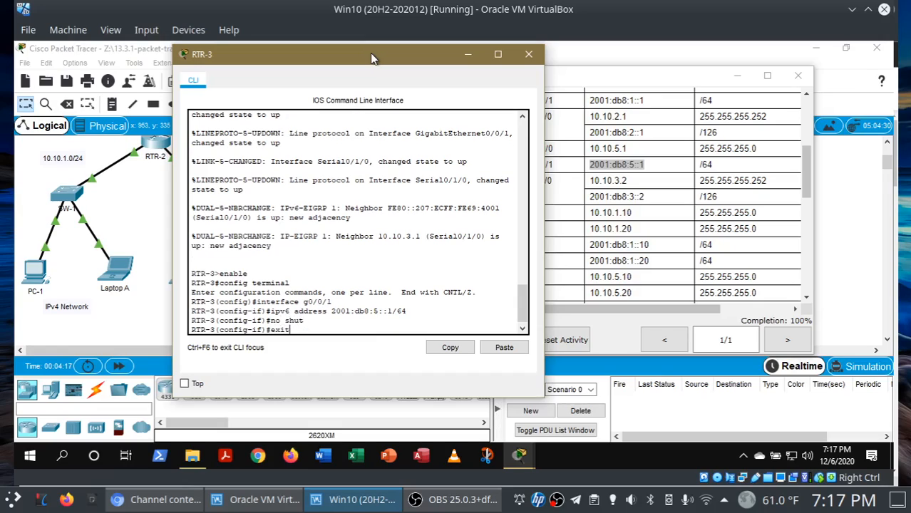
pyautogui.press('Return')
pyautogui.write('exit')
pyautogui.press('Return')
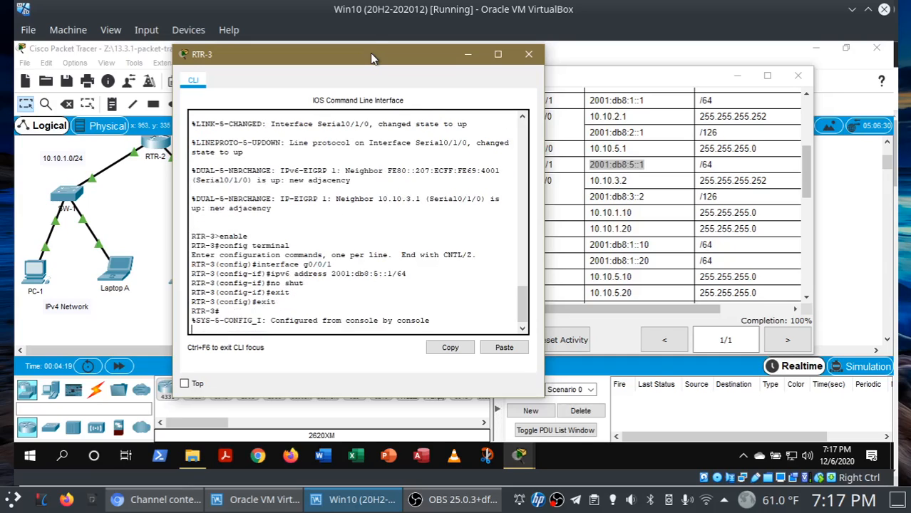
pyautogui.click(528, 54)
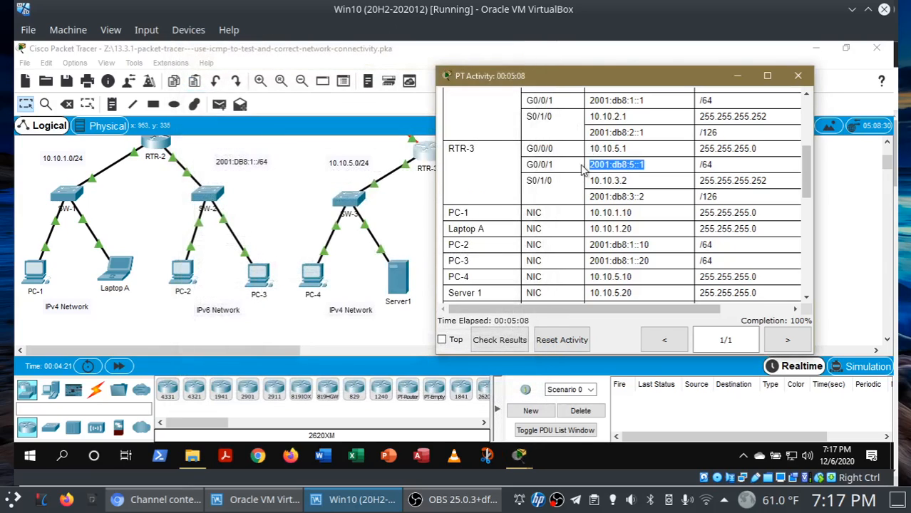
# Step: Check the activity results and review the status of the assessment items after the RTR-3 correction
pyautogui.click(482, 340)
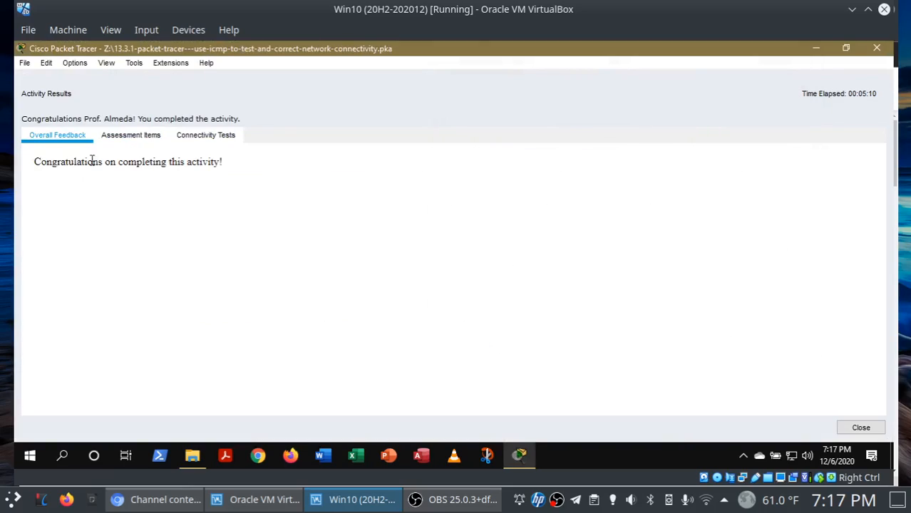
pyautogui.click(118, 132)
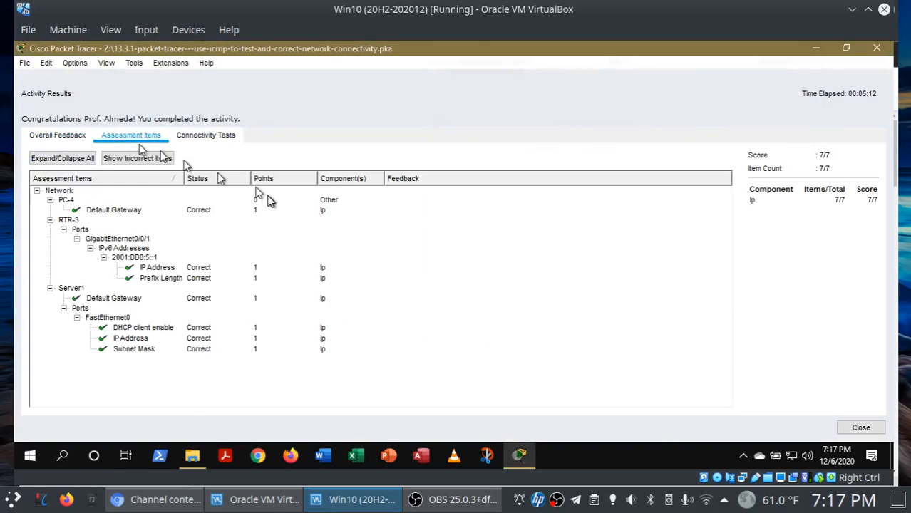